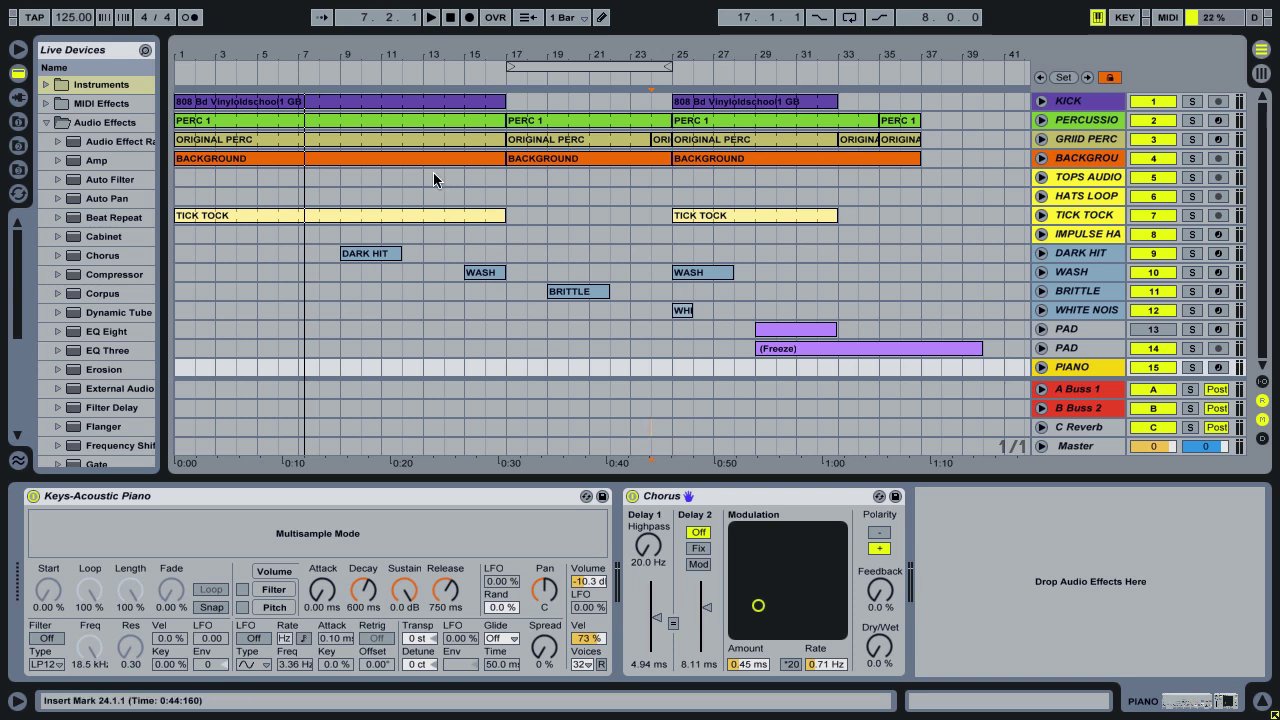
Play the arrangement from about bar 5 and stop playback.
left_click(253, 77)
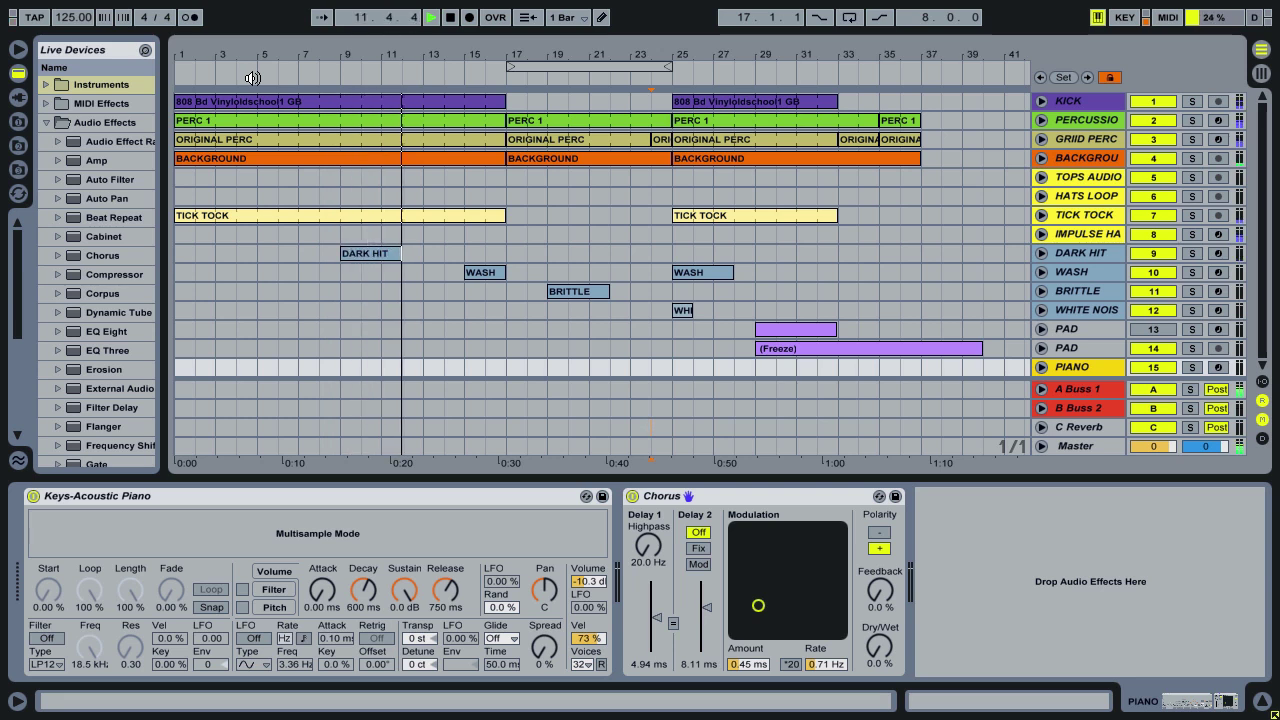
key("space")
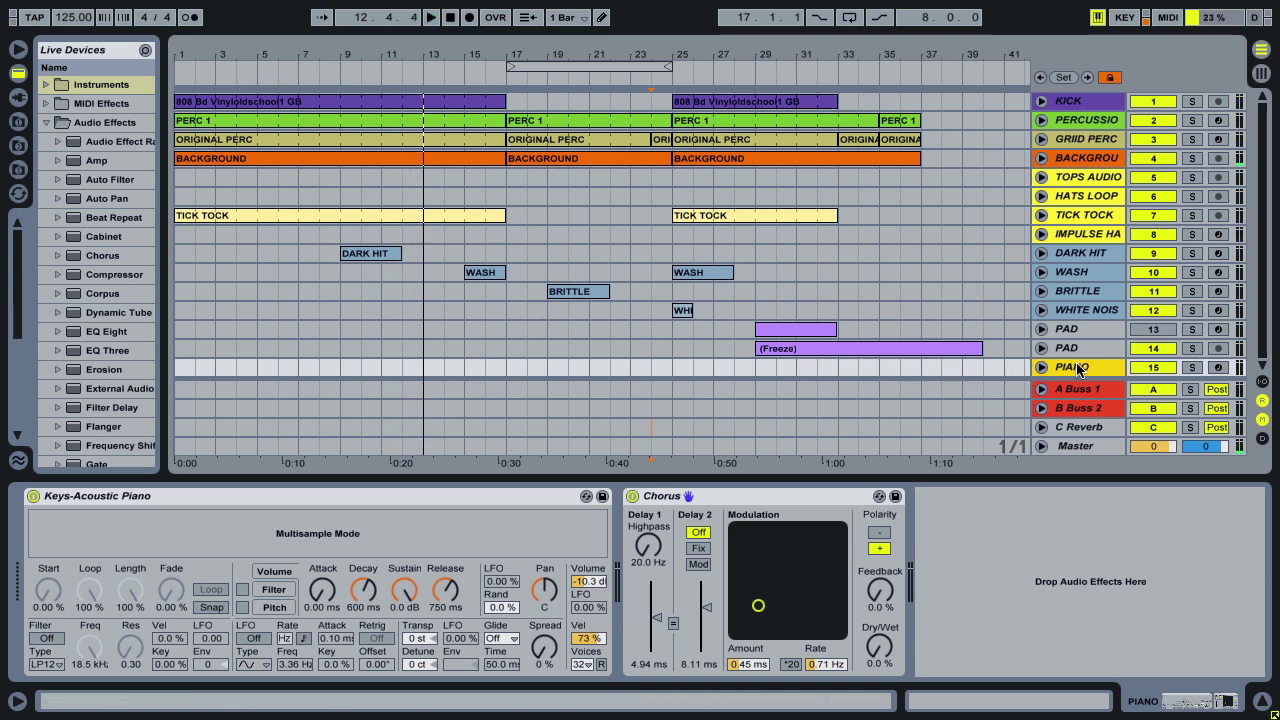
Solo the PIANO track and arm it for recording.
left_click(776, 491)
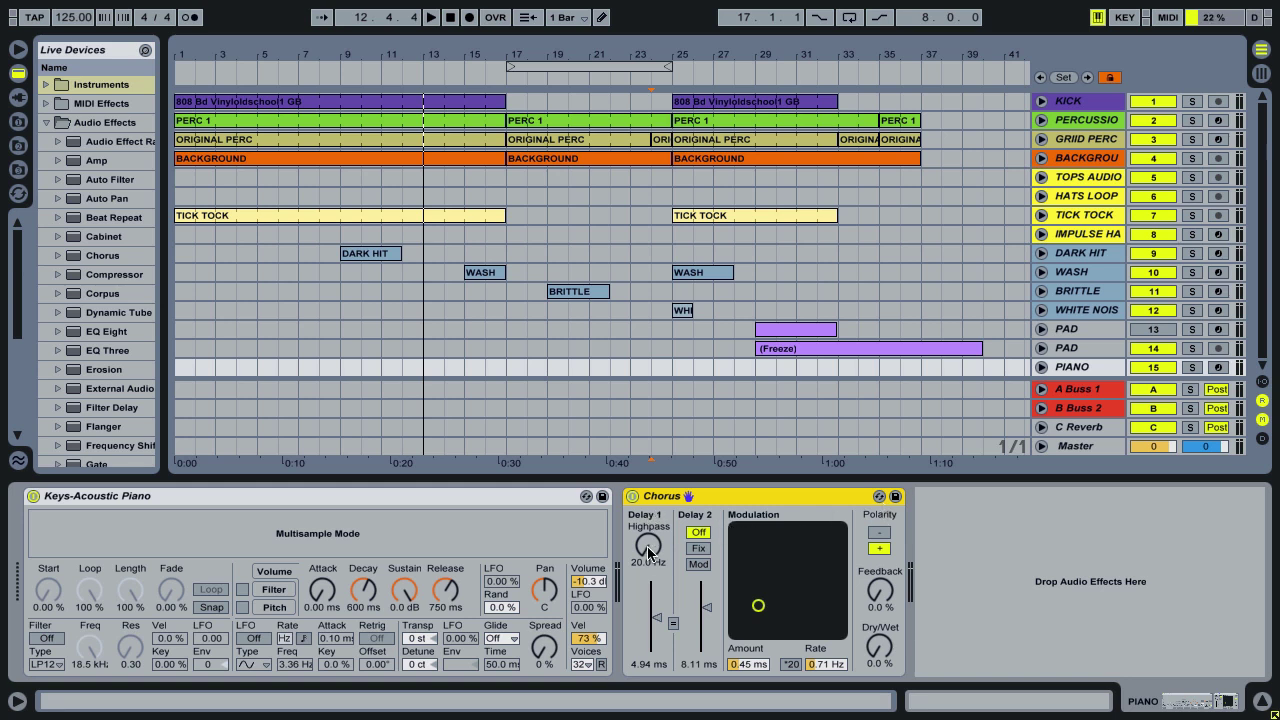
left_click(1192, 367)
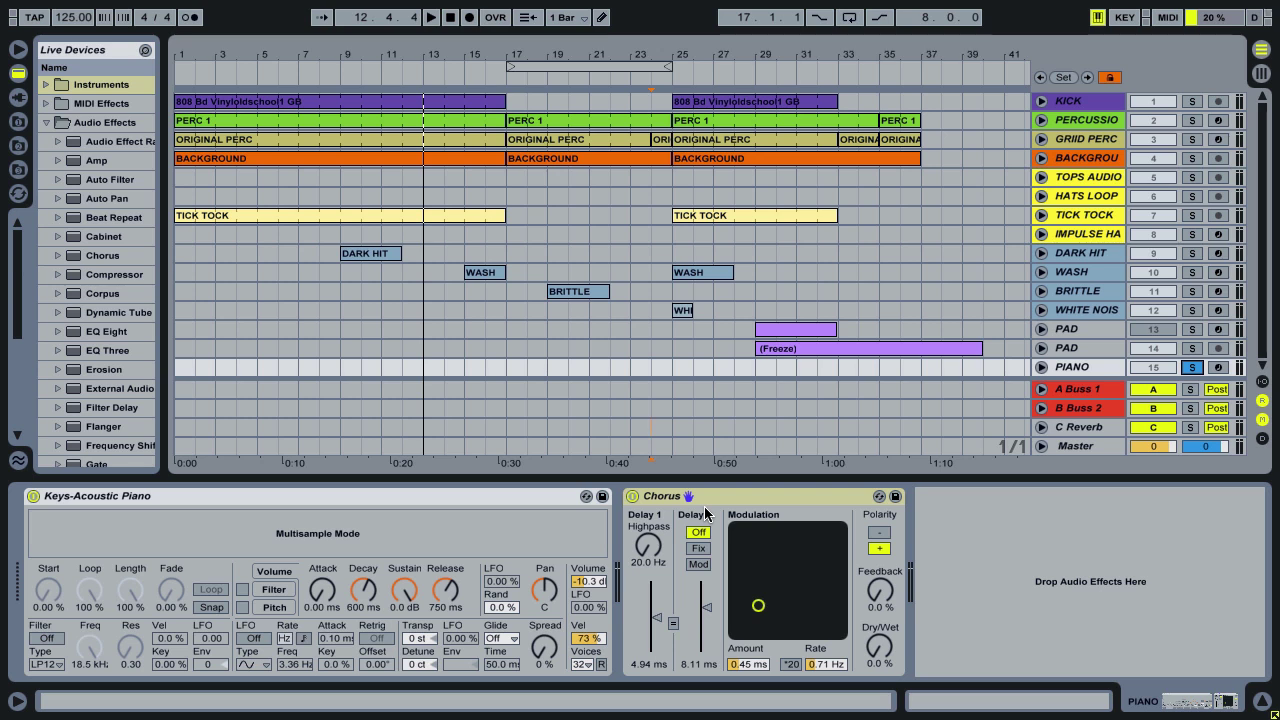
left_click(1217, 367)
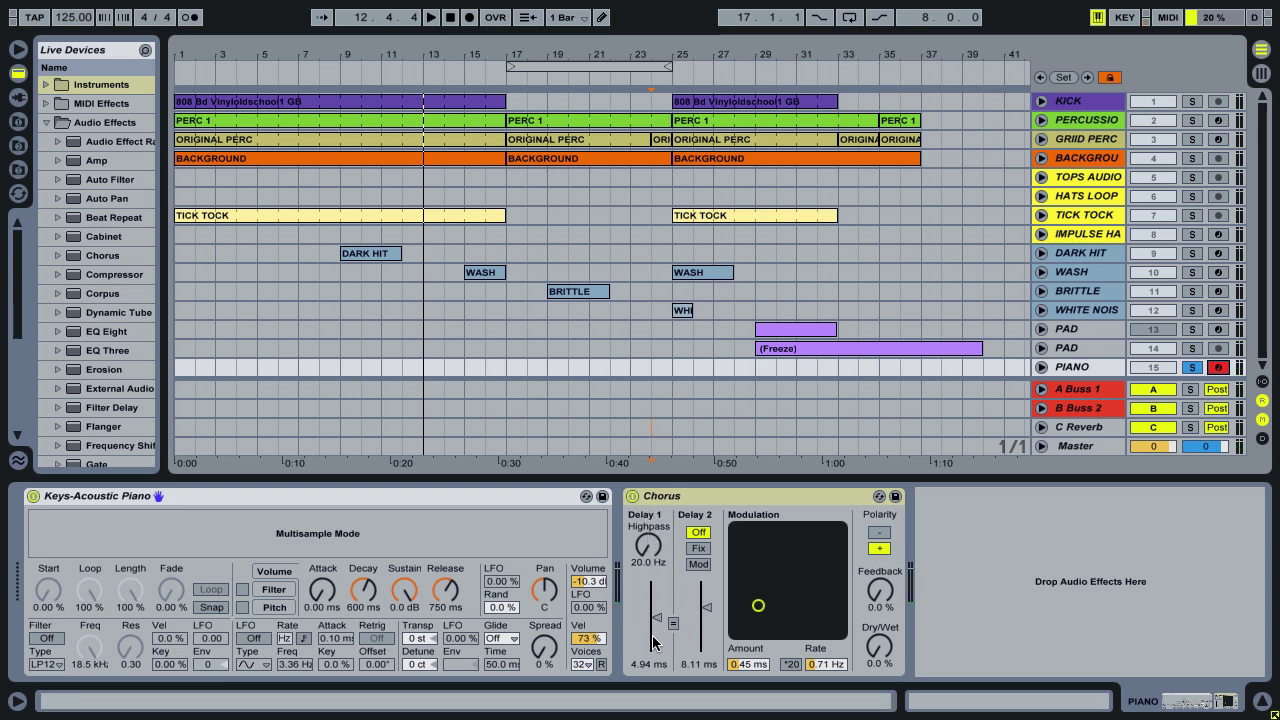
Set the PIANO track's Chorus to Delay 1 at 20.0 ms, modulation at 0.00 ms and 0.03 Hz, Feedback at 0.0% and Dry/Wet at 51%.
left_click_drag(657, 619, 657, 578)
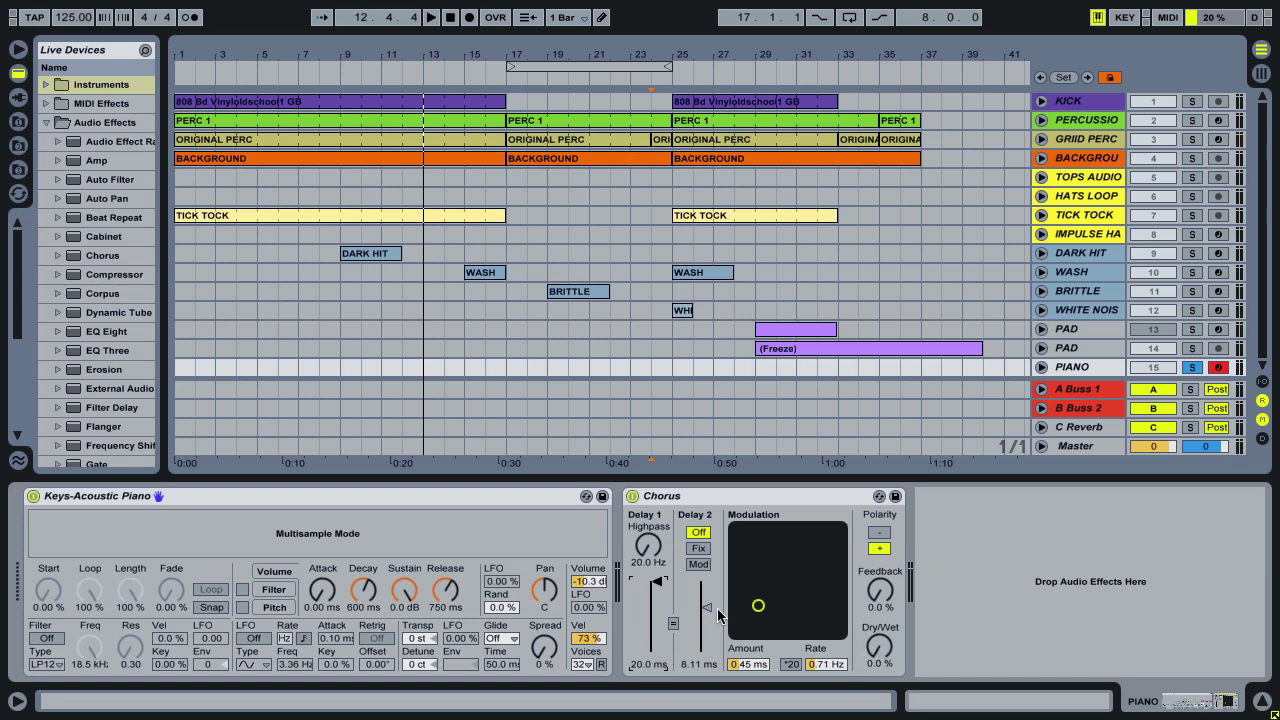
left_click_drag(757, 606, 734, 633)
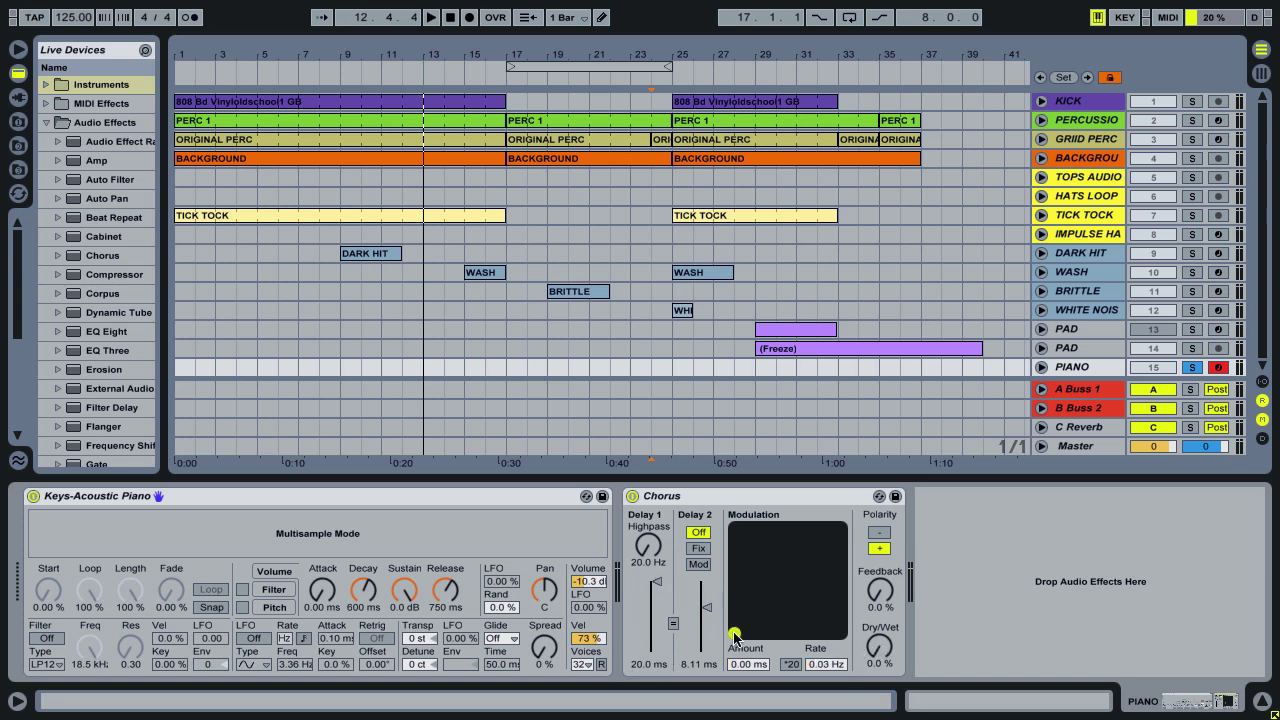
left_click(880, 653)
left_click_drag(880, 645, 880, 485)
left_click_drag(880, 590, 880, 473)
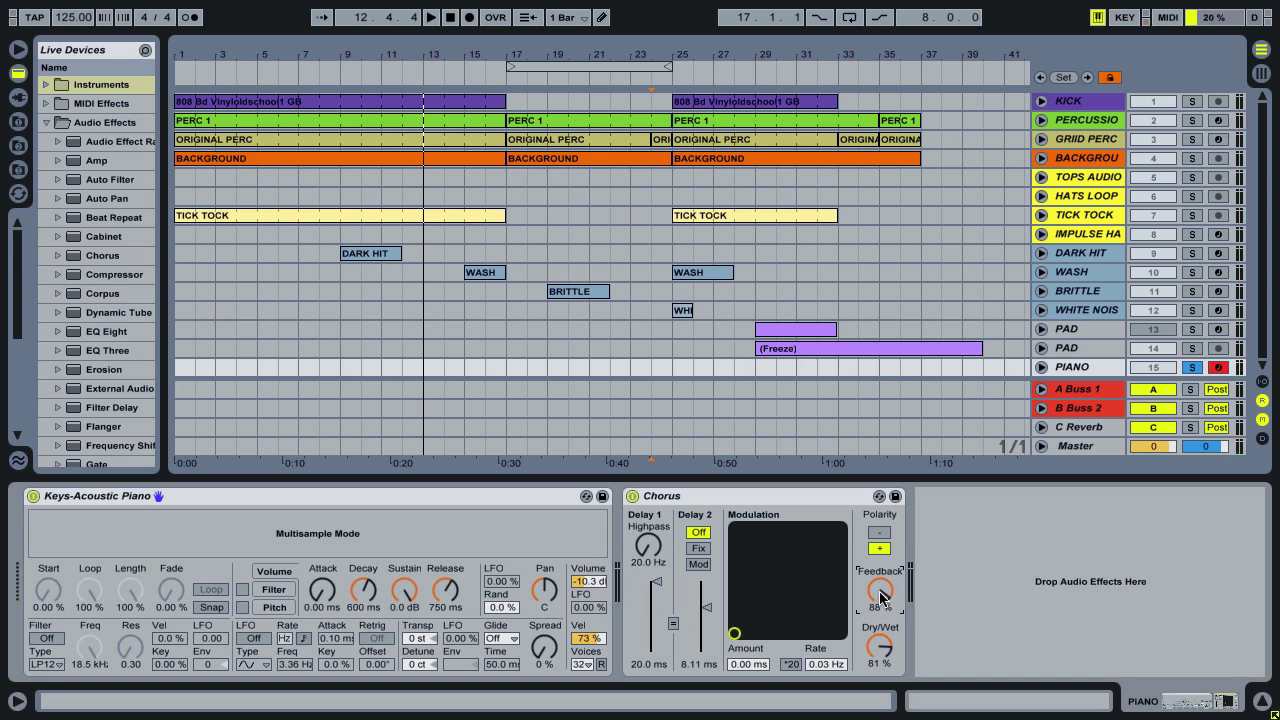
left_click_drag(882, 597, 879, 681)
Try the Chorus modulation at 6.50 ms and 10.0 Hz, and return it to 0.00 ms and 0.03 Hz.
left_click(735, 635)
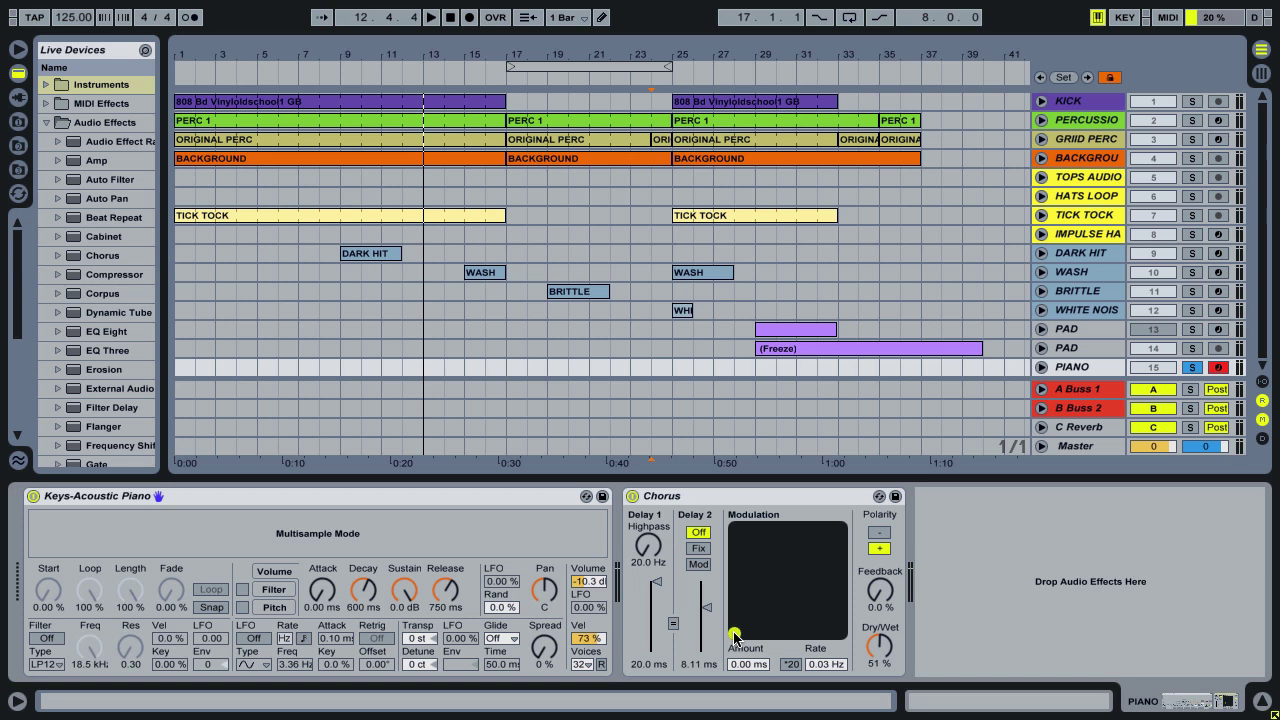
mouse_move(734, 636)
left_mouse_down()
mouse_move(836, 530)
mouse_move(763, 620)
mouse_move(734, 631)
mouse_move(841, 633)
mouse_move(736, 633)
left_mouse_up()
left_click_drag(734, 633, 841, 528)
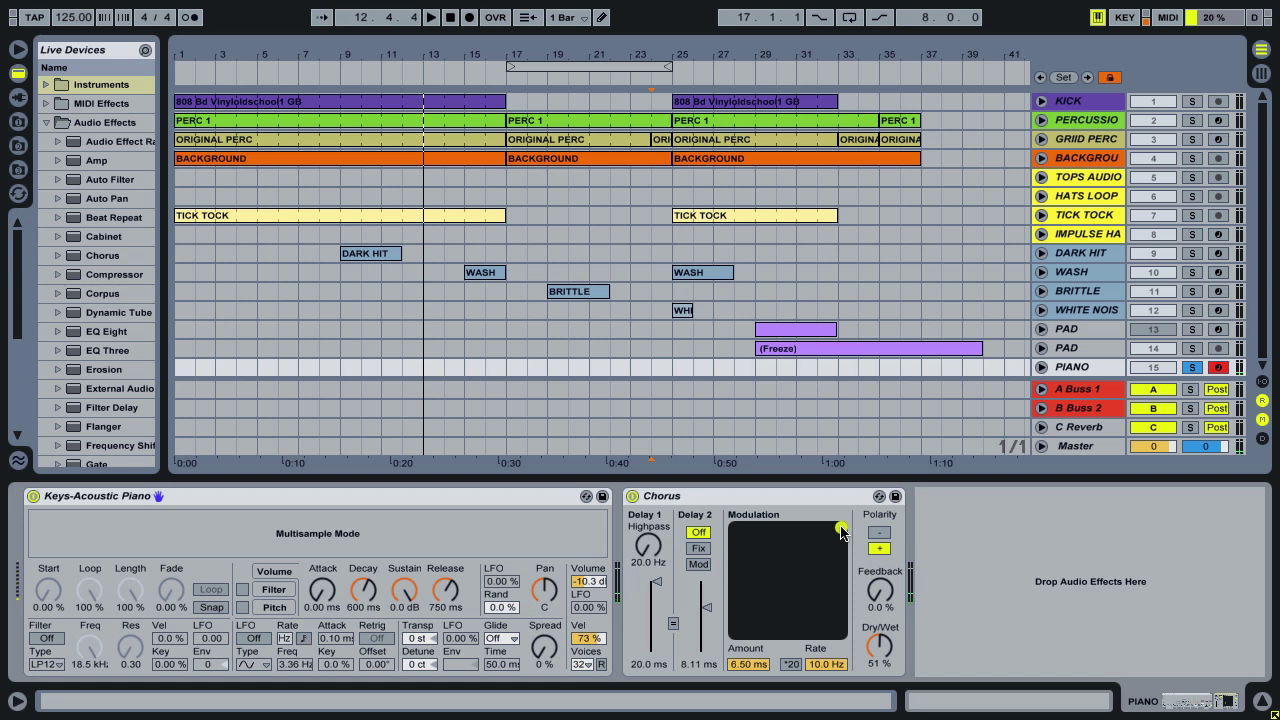
left_click_drag(841, 529, 735, 633)
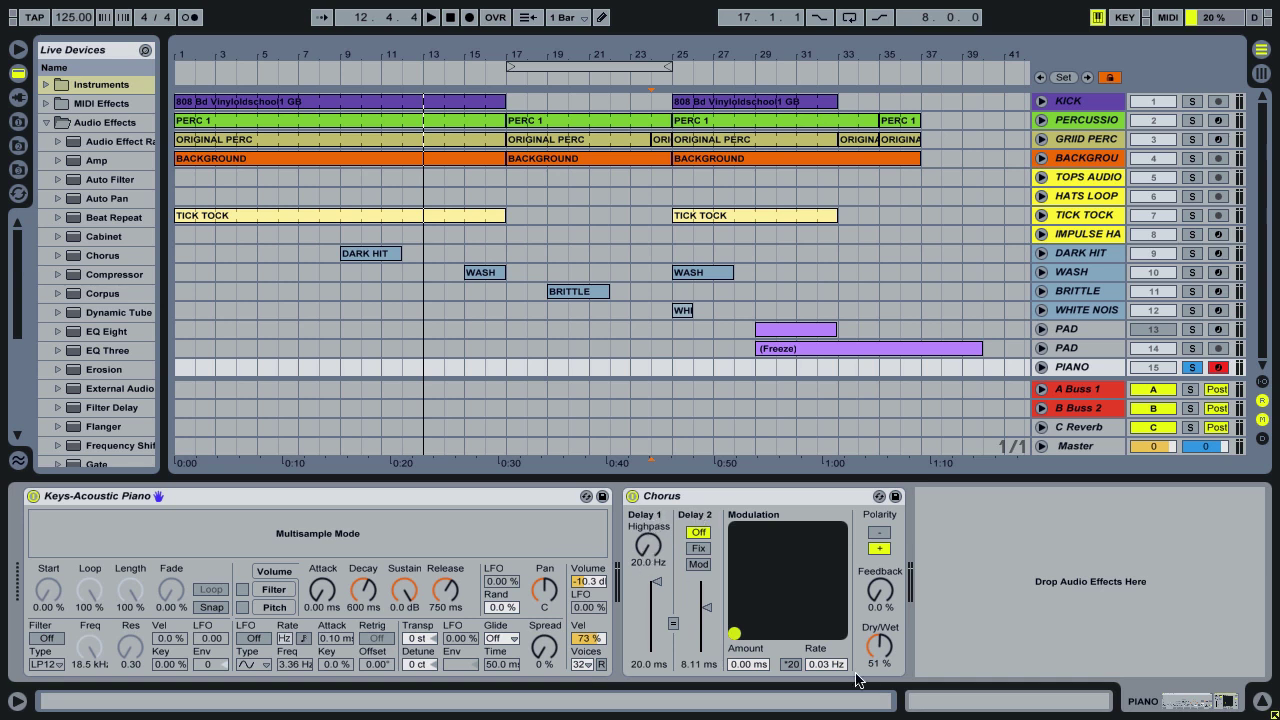
Raise the Chorus Dry/Wet to 100% and the Delay 1 Highpass to 15.0 kHz.
left_click_drag(879, 652, 879, 600)
mouse_move(648, 545)
left_mouse_down()
mouse_move(648, 500)
mouse_move(648, 560)
left_mouse_up()
left_click_drag(648, 545, 648, 495)
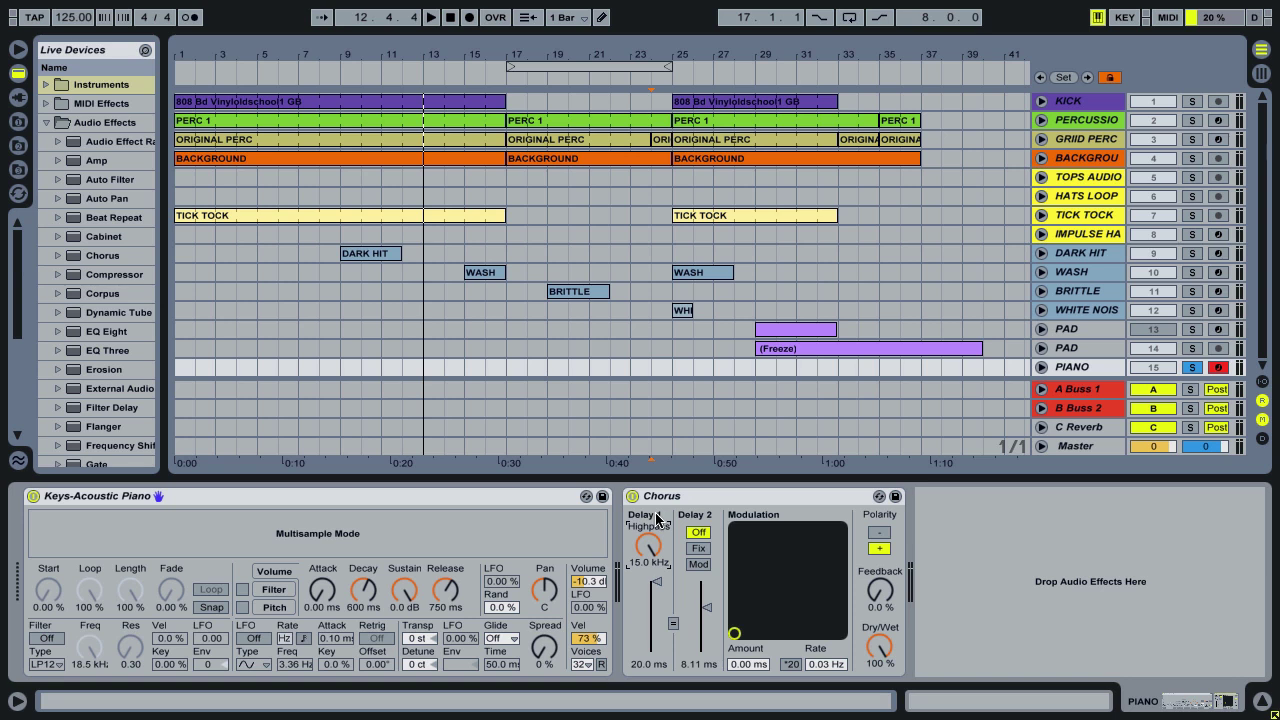
Switch the Chorus Delay 2 to Fix with a time of 20.0 ms, and set Dry/Wet to 75%.
left_click(700, 549)
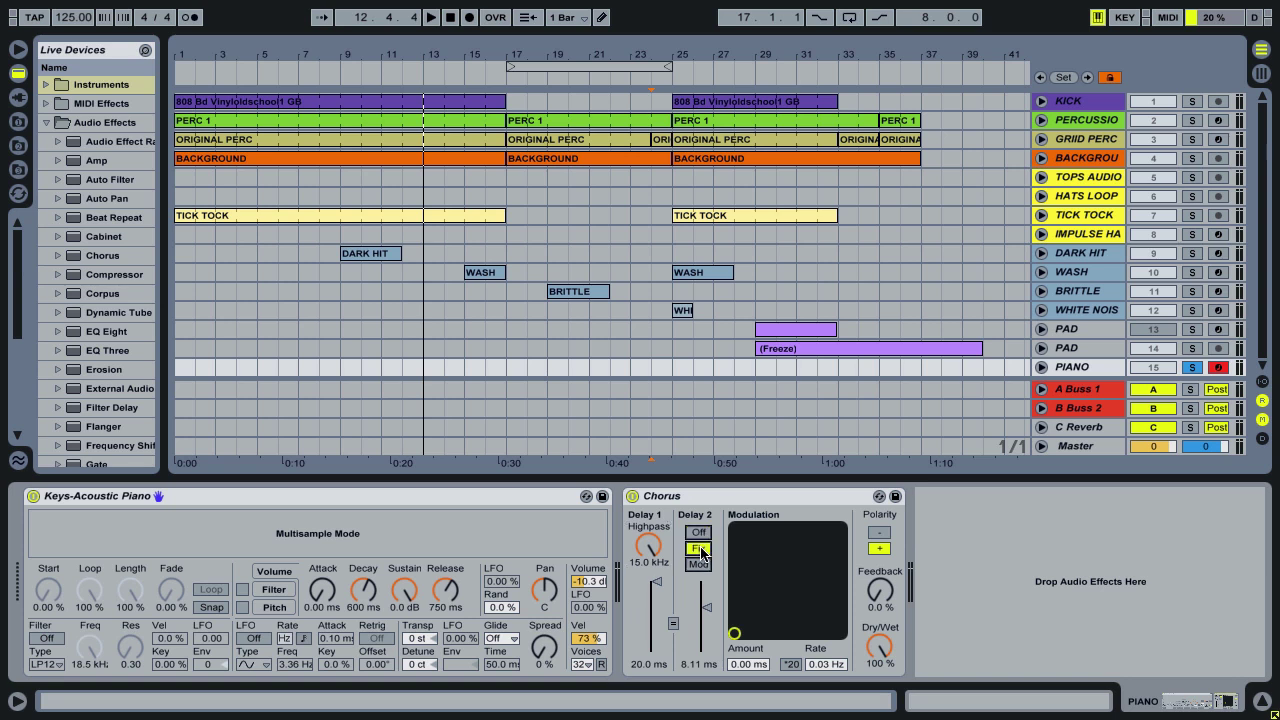
left_click_drag(707, 609, 709, 582)
left_click_drag(897, 651, 897, 665)
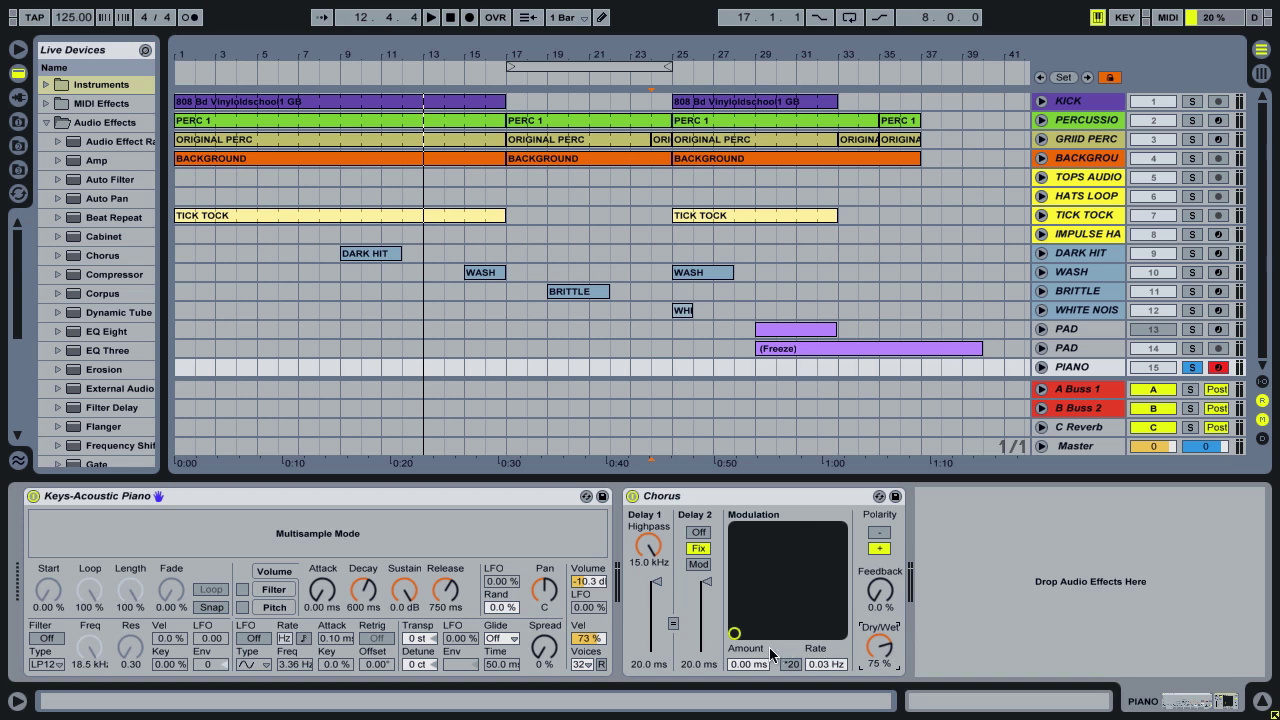
Switch the Chorus Delay 2 to Mod and keep the modulation at 0.00 ms and 0.03 Hz.
mouse_move(734, 633)
left_mouse_down()
mouse_move(768, 556)
mouse_move(831, 529)
mouse_move(807, 575)
mouse_move(737, 633)
left_mouse_up()
left_click(698, 564)
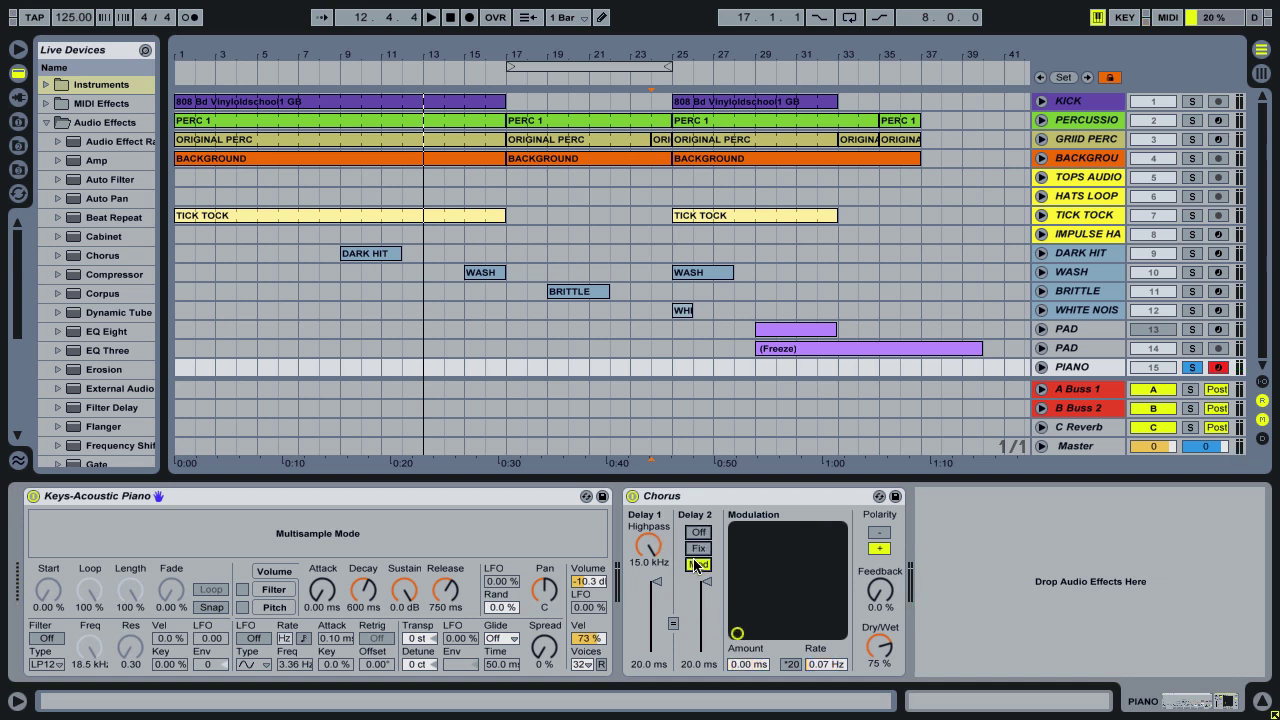
mouse_move(737, 633)
left_mouse_down()
mouse_move(791, 551)
mouse_move(766, 623)
mouse_move(734, 633)
left_mouse_up()
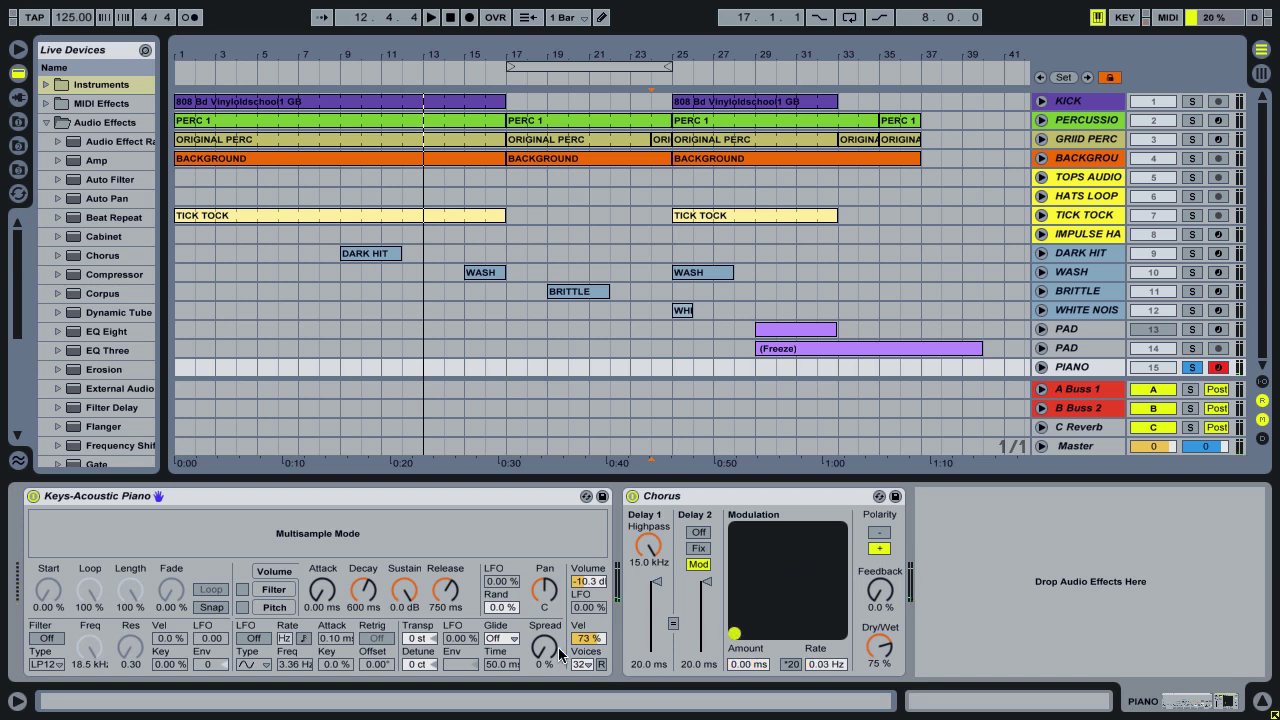
Link the two Chorus delays, set the shared time to 8.11 ms, and unlink them.
left_click(673, 624)
left_click_drag(660, 588, 660, 614)
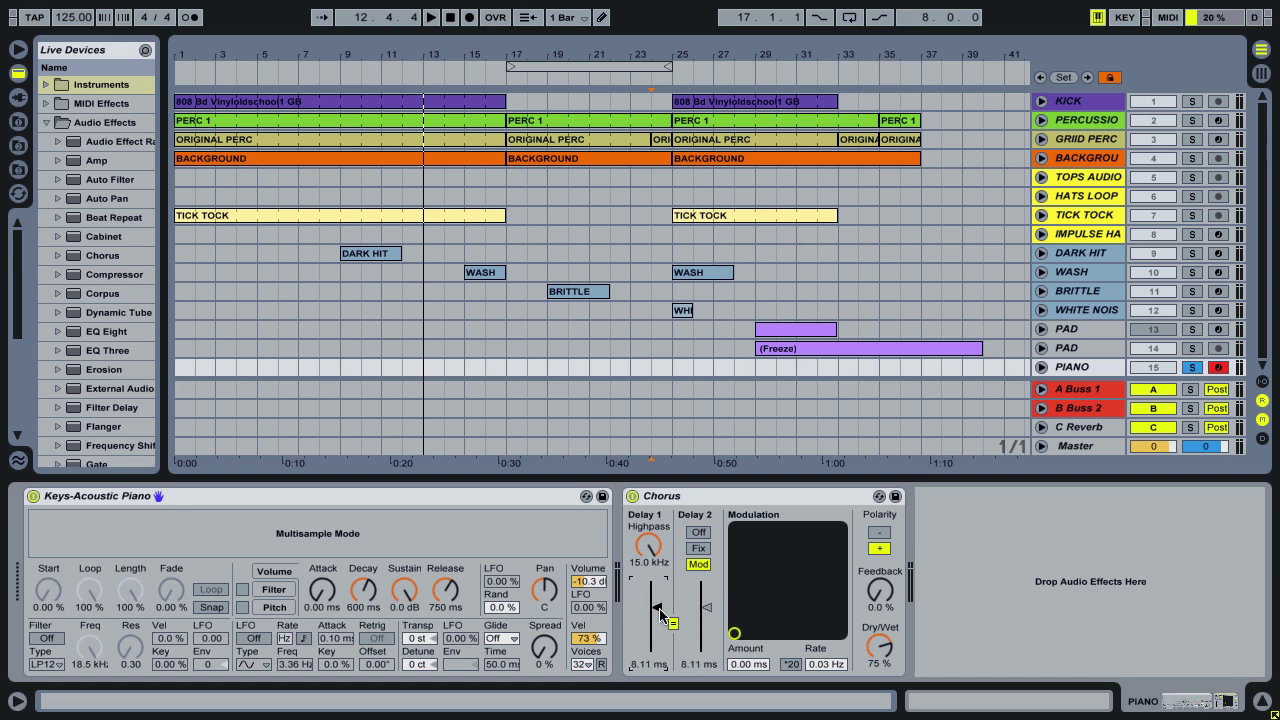
left_click(673, 626)
Set the Chorus Highpass to 20.0 Hz, modulation to 0.21 ms and 0.32 Hz, and Dry/Wet to 24%.
left_click_drag(880, 592, 880, 654)
left_click_drag(734, 633, 750, 620)
left_click_drag(645, 575, 950, 696)
left_click(880, 648)
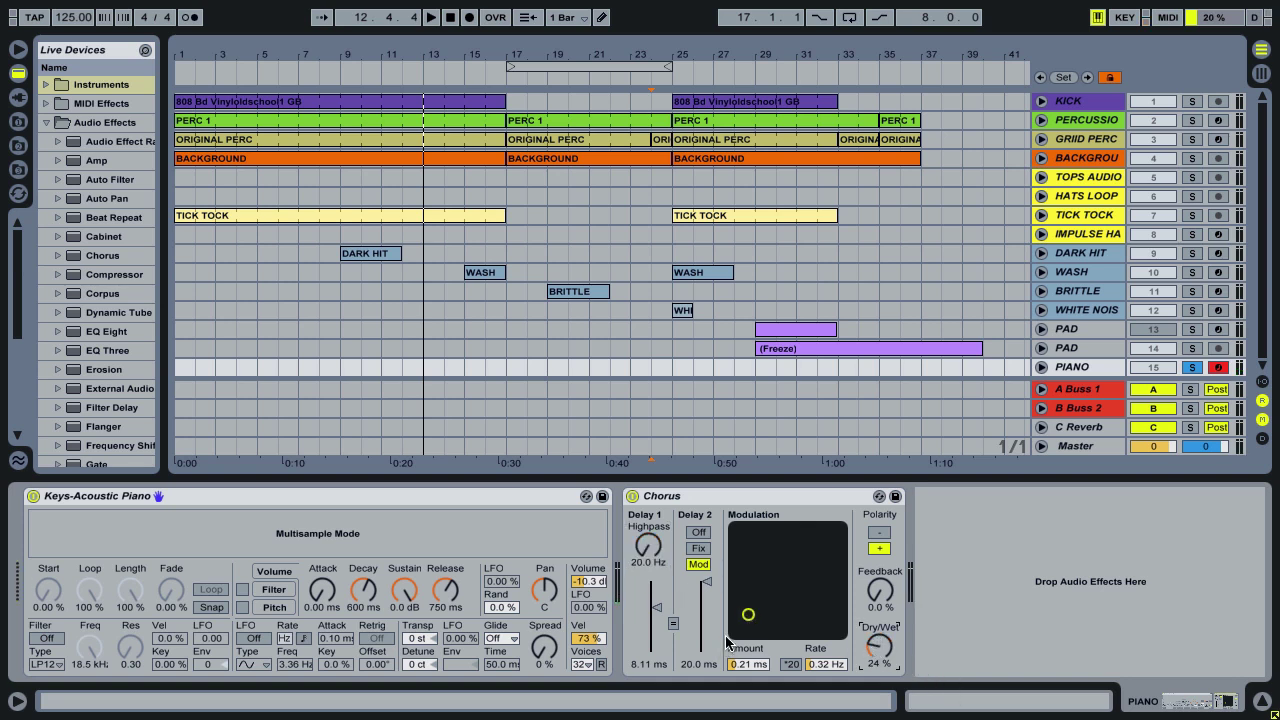
Link both Chorus delays at 3.90 ms and set the modulation to about 0.33 ms and 0.81 Hz.
mouse_move(748, 614)
left_mouse_down()
mouse_move(766, 608)
mouse_move(740, 632)
mouse_move(751, 593)
mouse_move(758, 612)
left_mouse_up()
left_click_drag(759, 609, 708, 625)
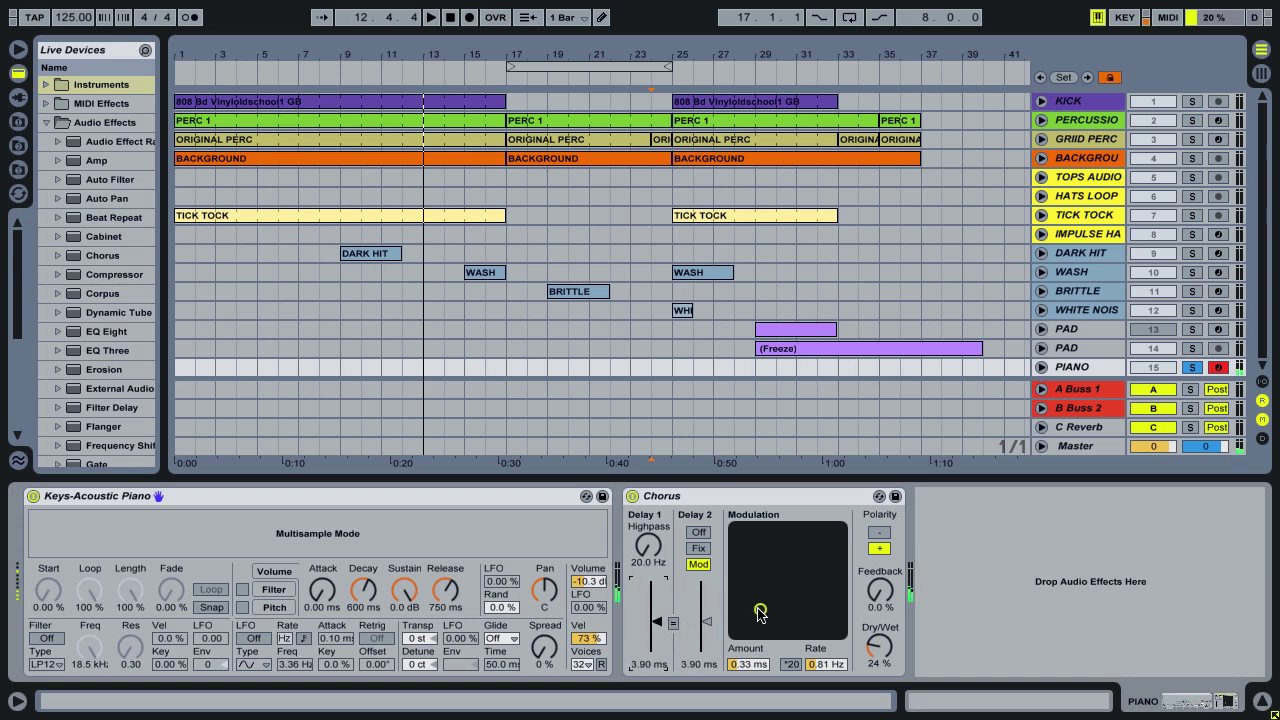
Raise the Chorus modulation to 4.69 ms and 6.35 Hz and the Feedback to 52%.
left_click_drag(758, 608, 758, 603)
left_click_drag(758, 601, 818, 544)
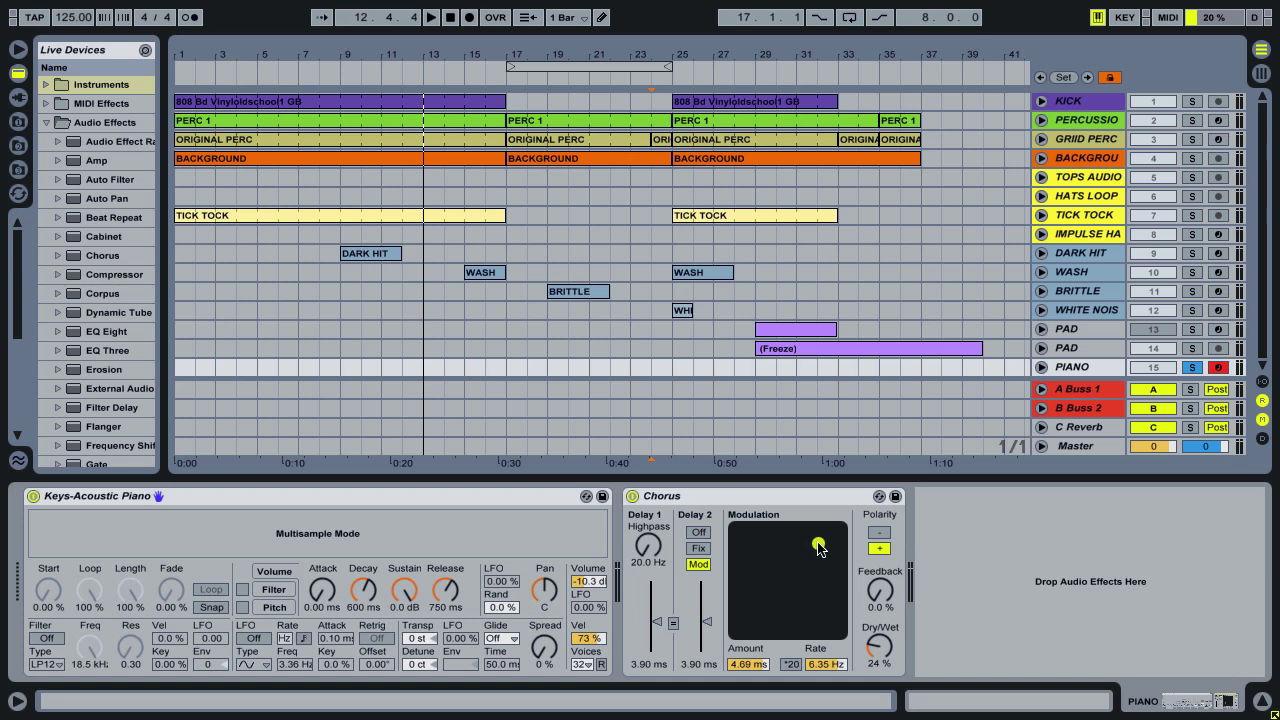
left_click_drag(880, 590, 880, 562)
Reset the Chorus modulation to 0.00 ms and 0.03 Hz, with Feedback and Dry/Wet at 0.0%.
left_click_drag(818, 544, 735, 636)
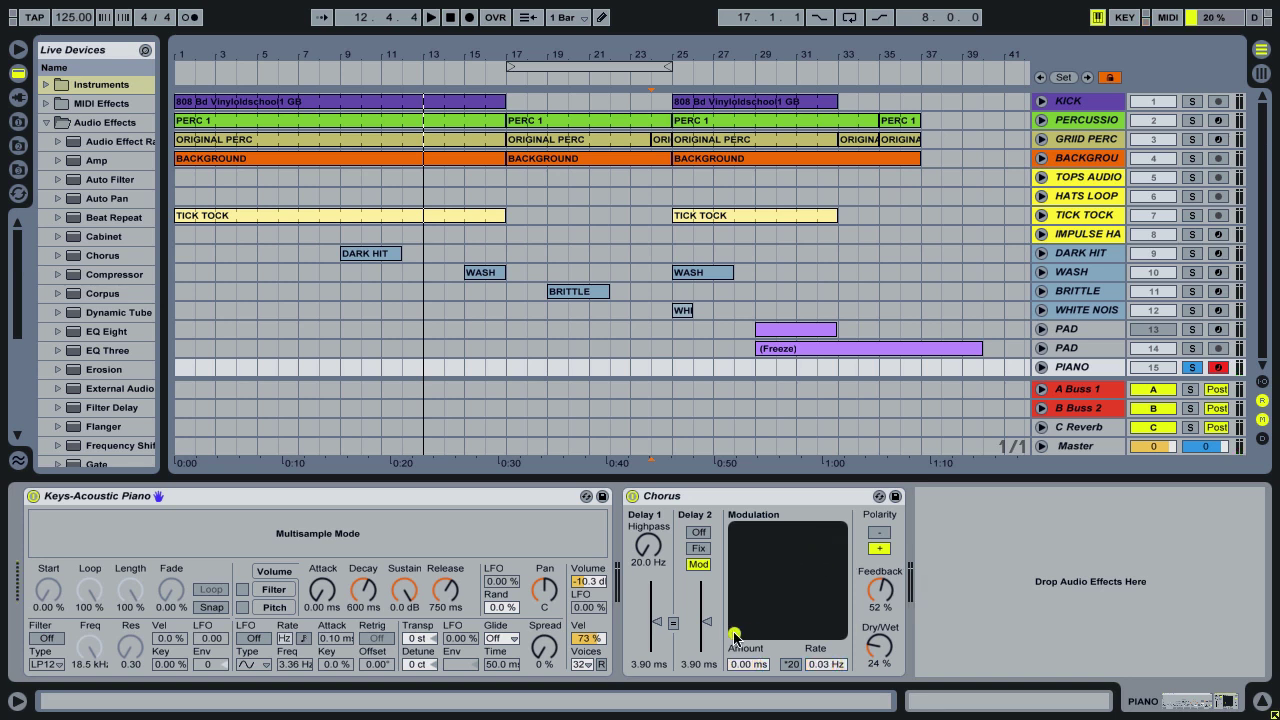
left_click_drag(880, 590, 880, 710)
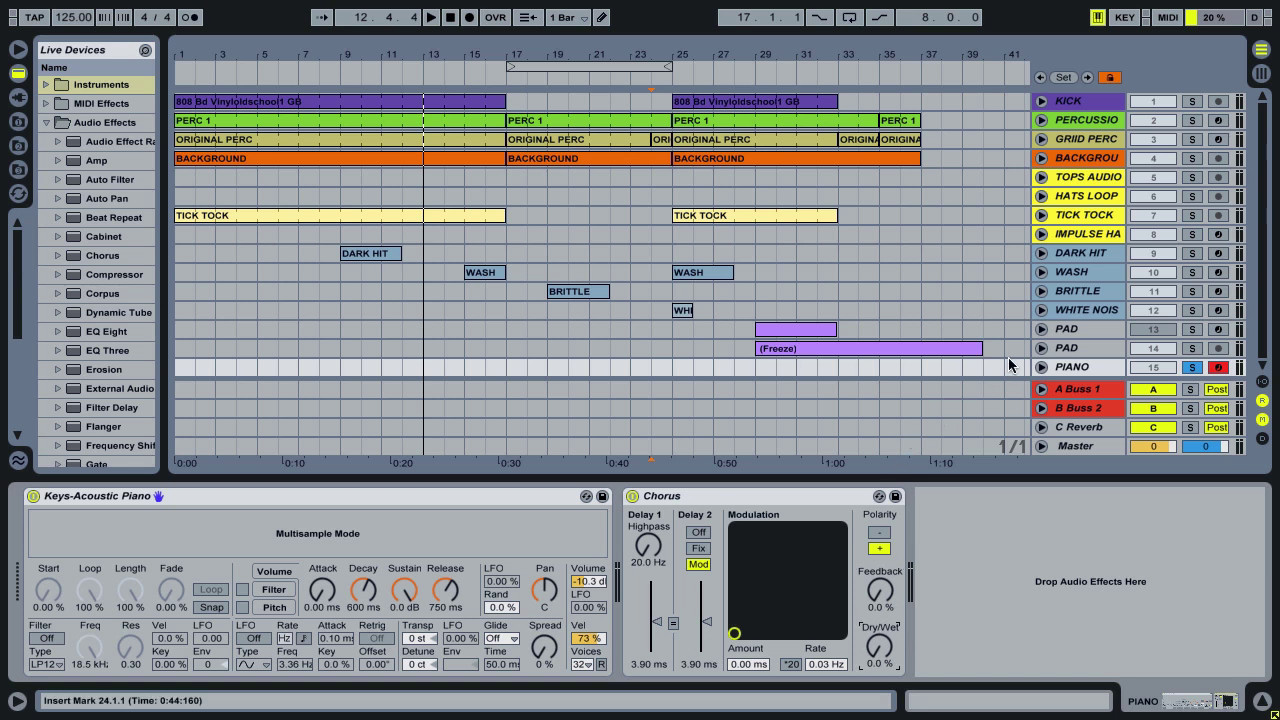
Unfold and solo the frozen PAD track, and audition its clip from bar 29.
left_click(1108, 347)
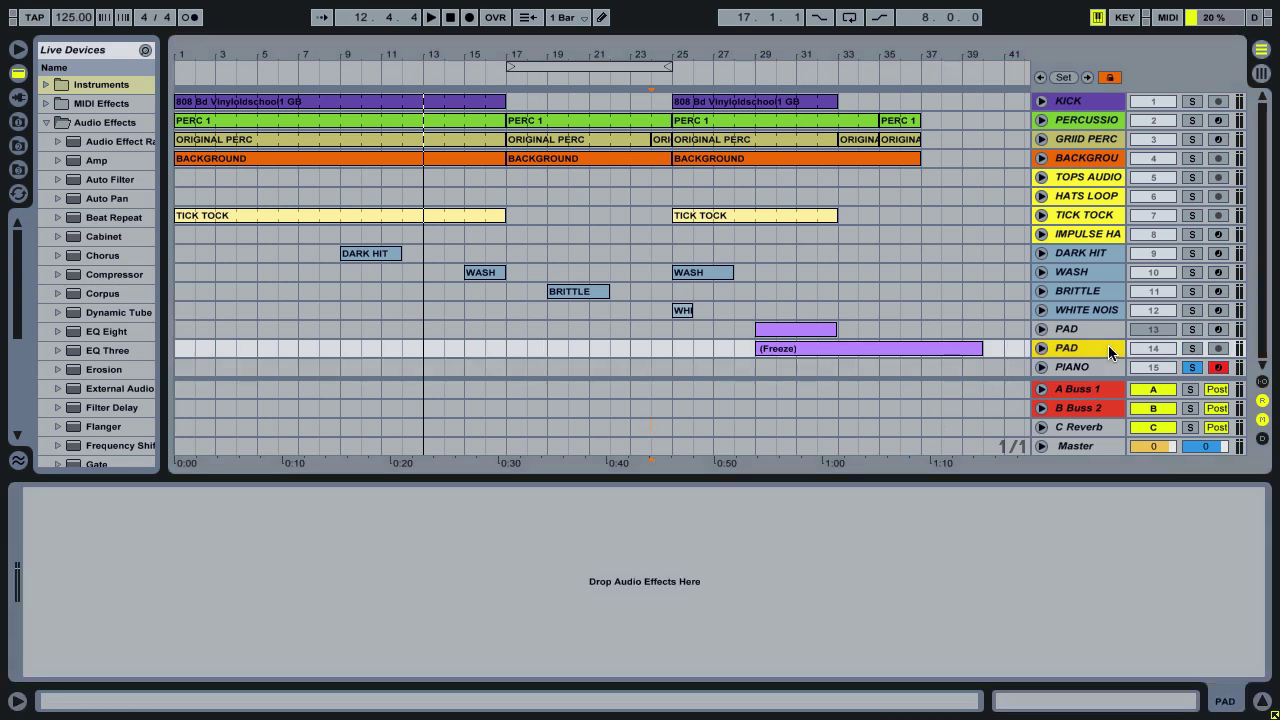
left_click(1041, 348)
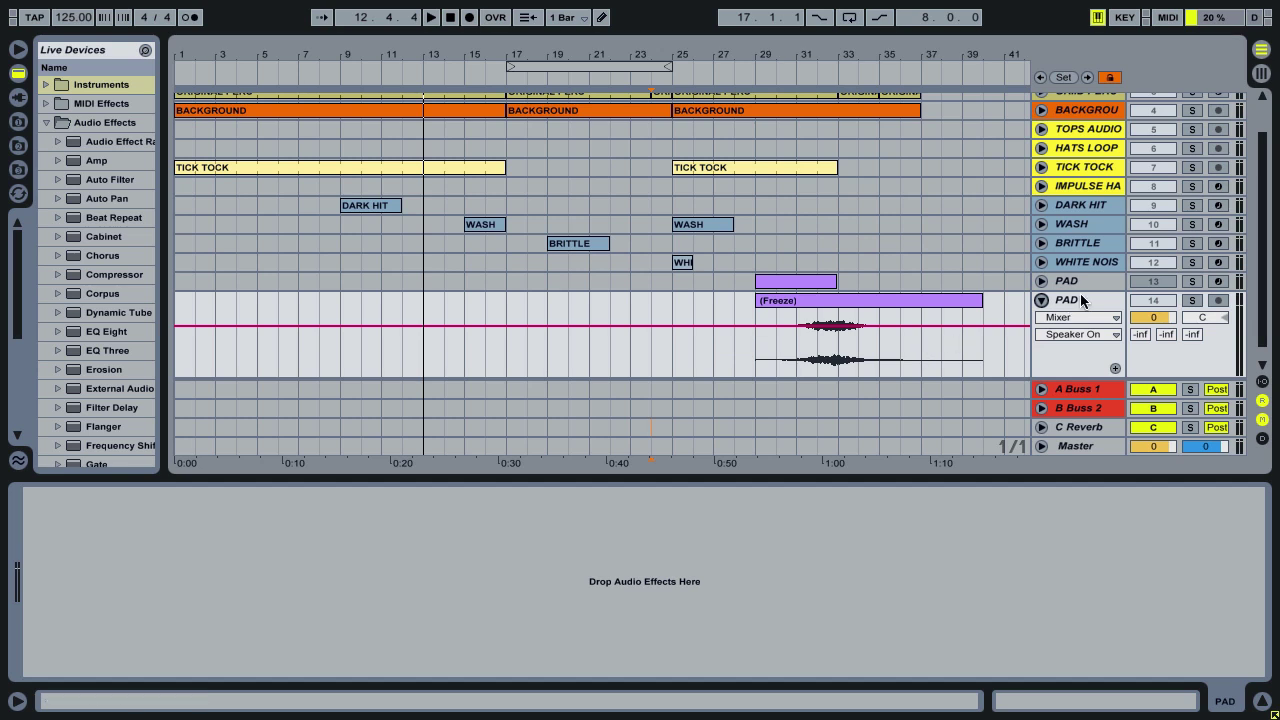
left_click(755, 355)
key("space")
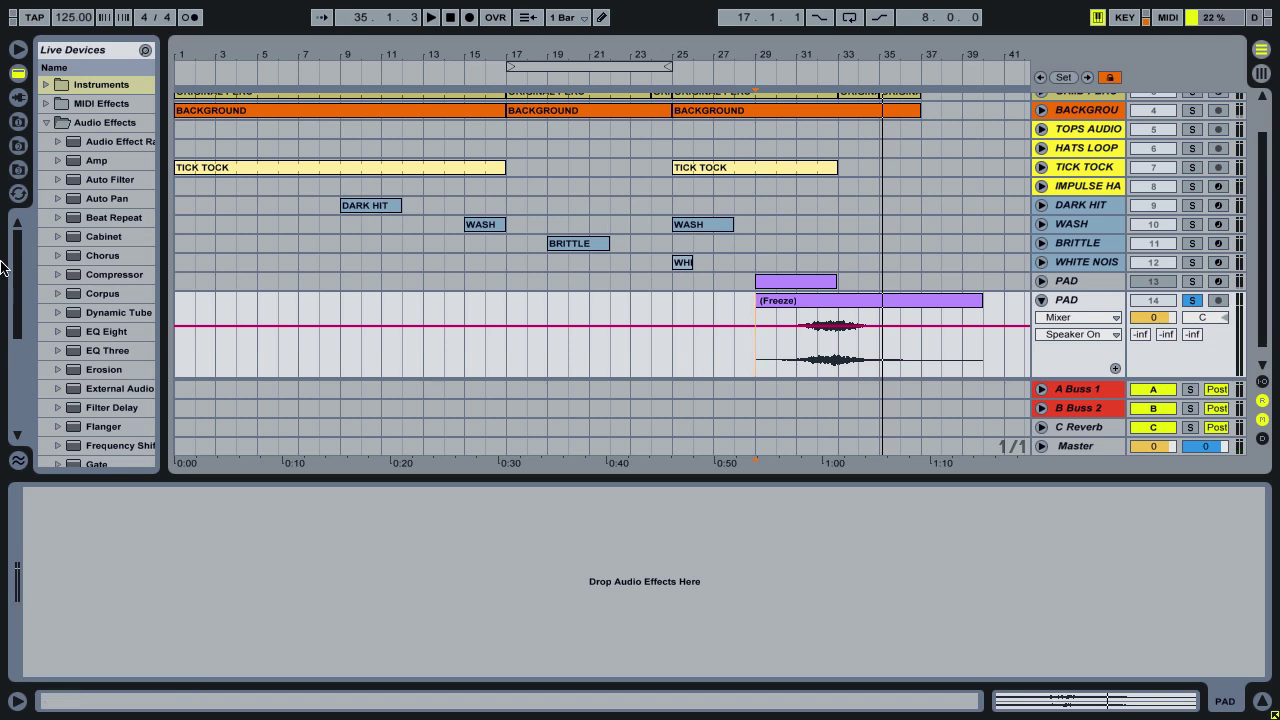
Add a Chorus effect to the frozen PAD track and audition the clip from bar 31.
left_click(88, 256)
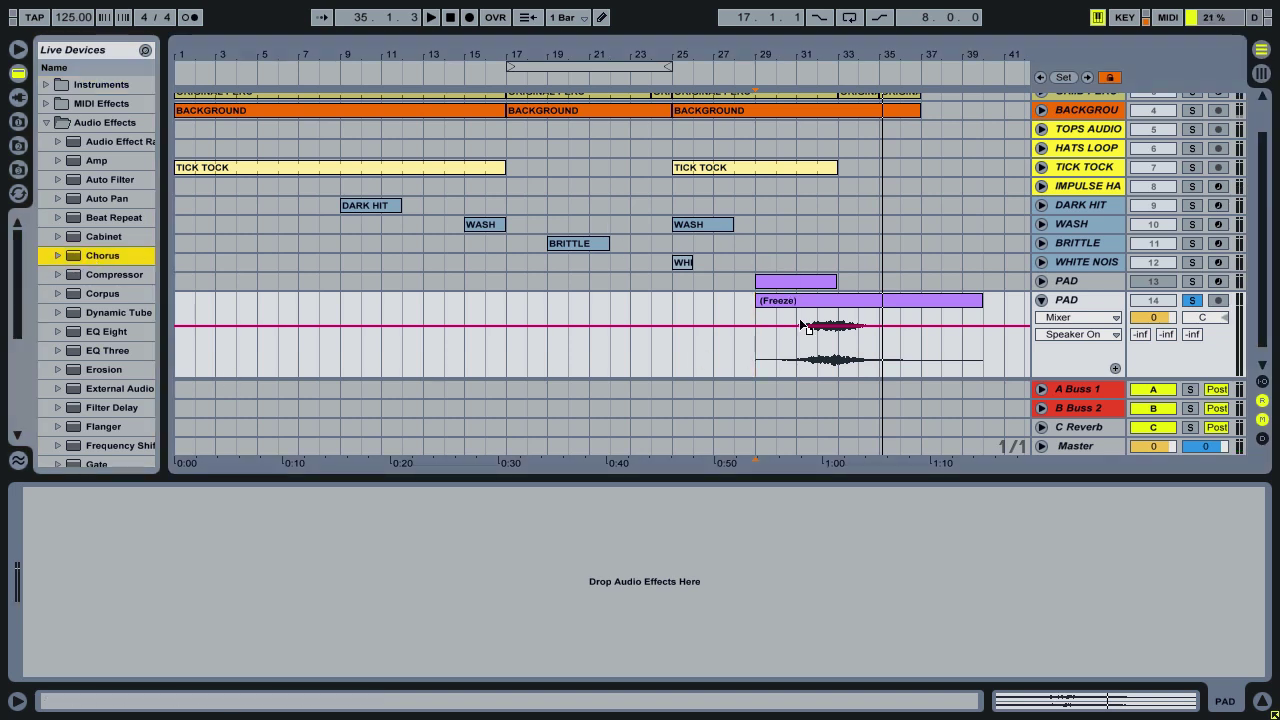
left_click_drag(800, 320, 800, 321)
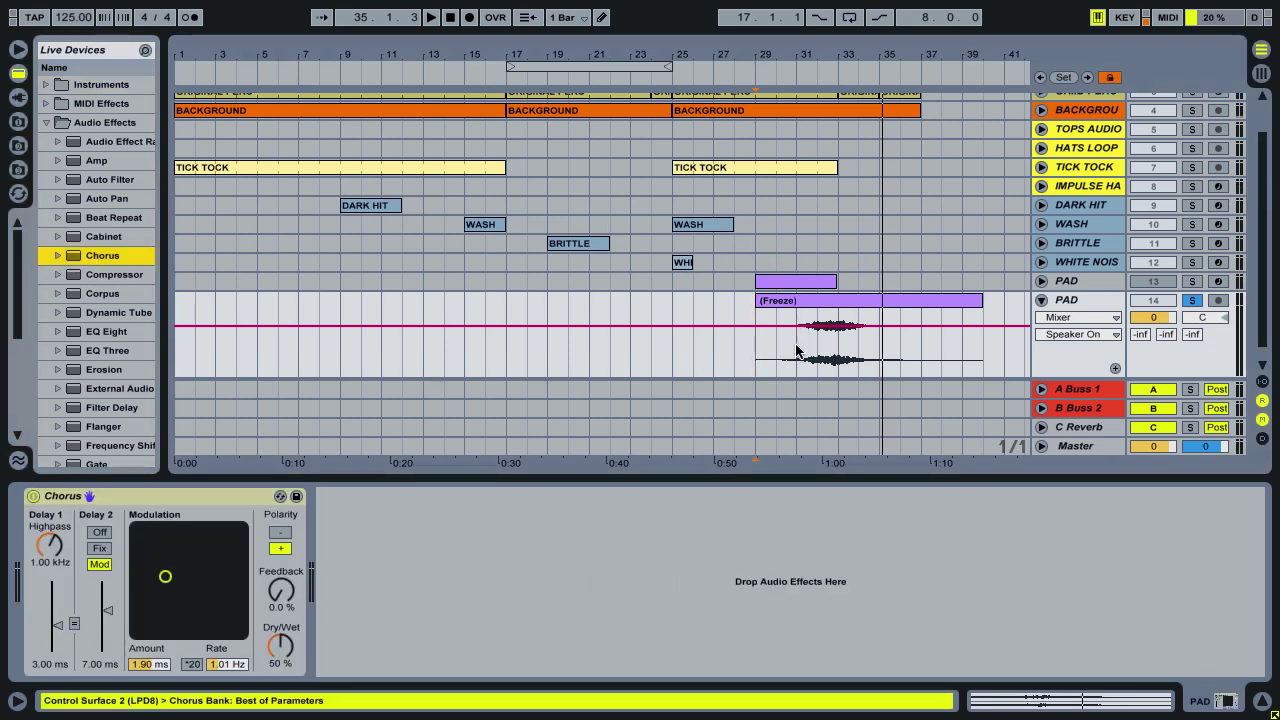
left_click(797, 352)
key("space")
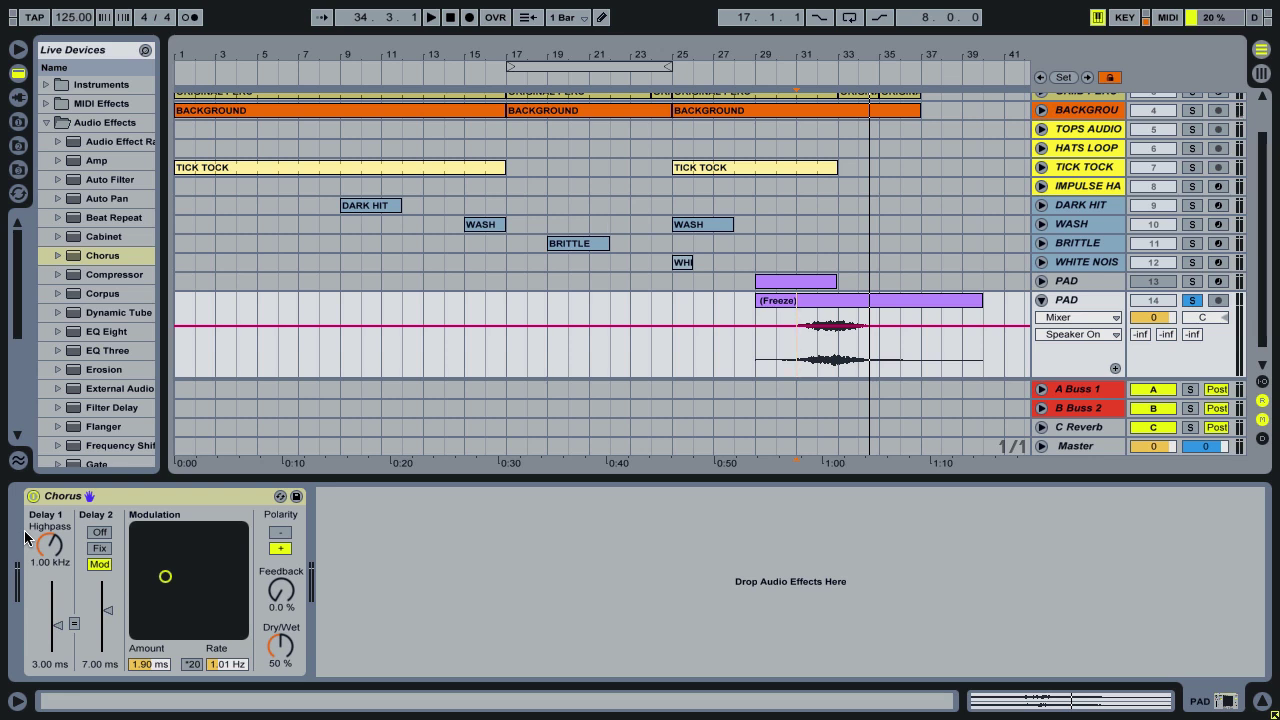
Unsolo the frozen PAD track and audition the full mix from bar 30 with its Chorus switched off.
left_click(1189, 299)
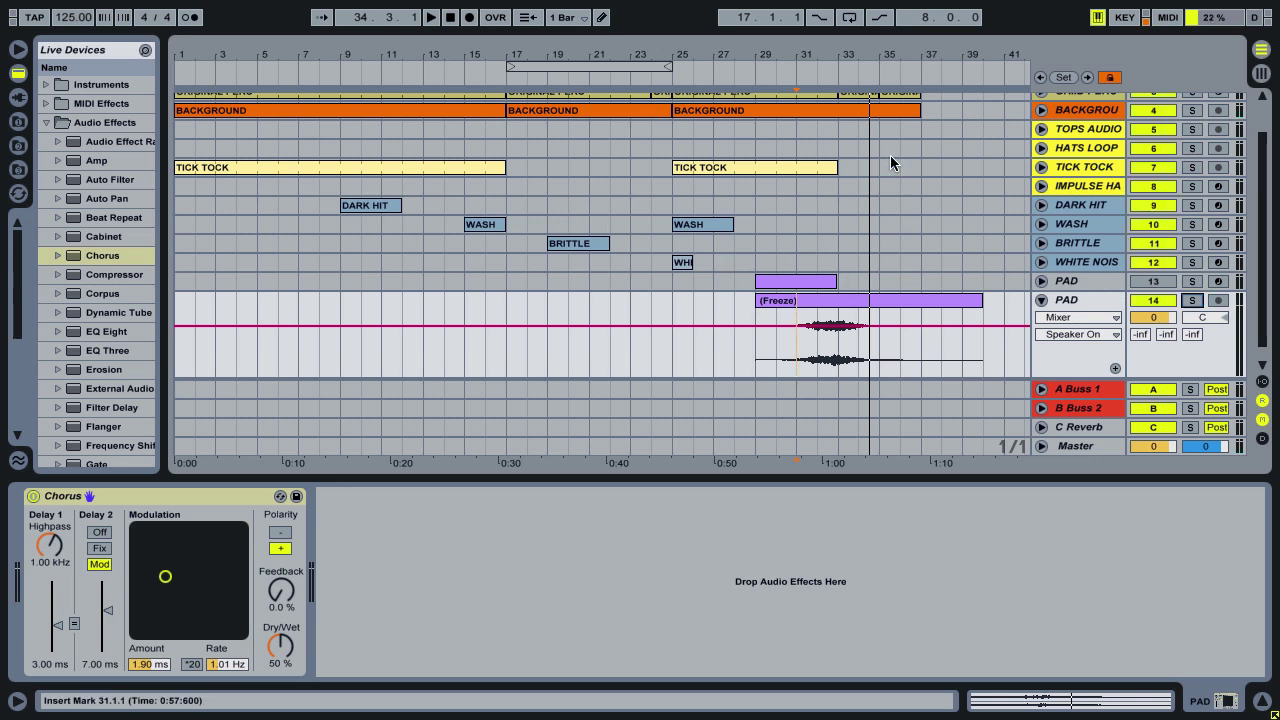
left_click(34, 498)
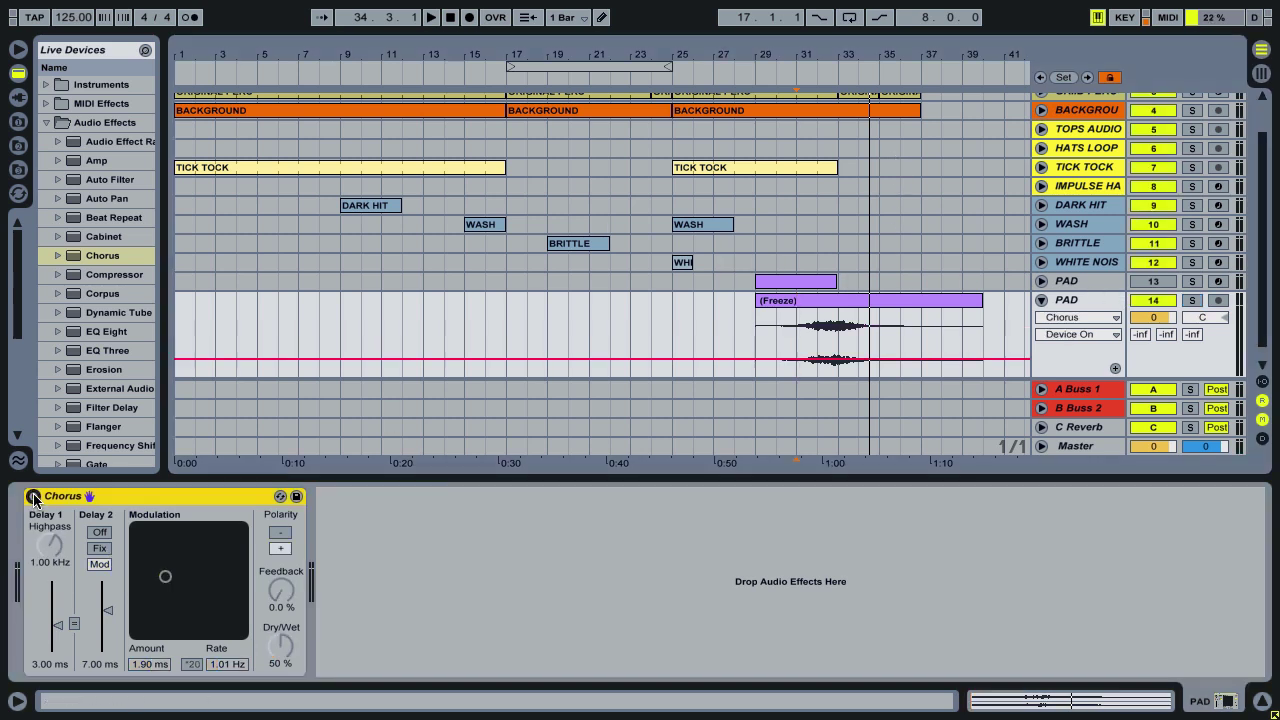
left_click(777, 345)
key("space")
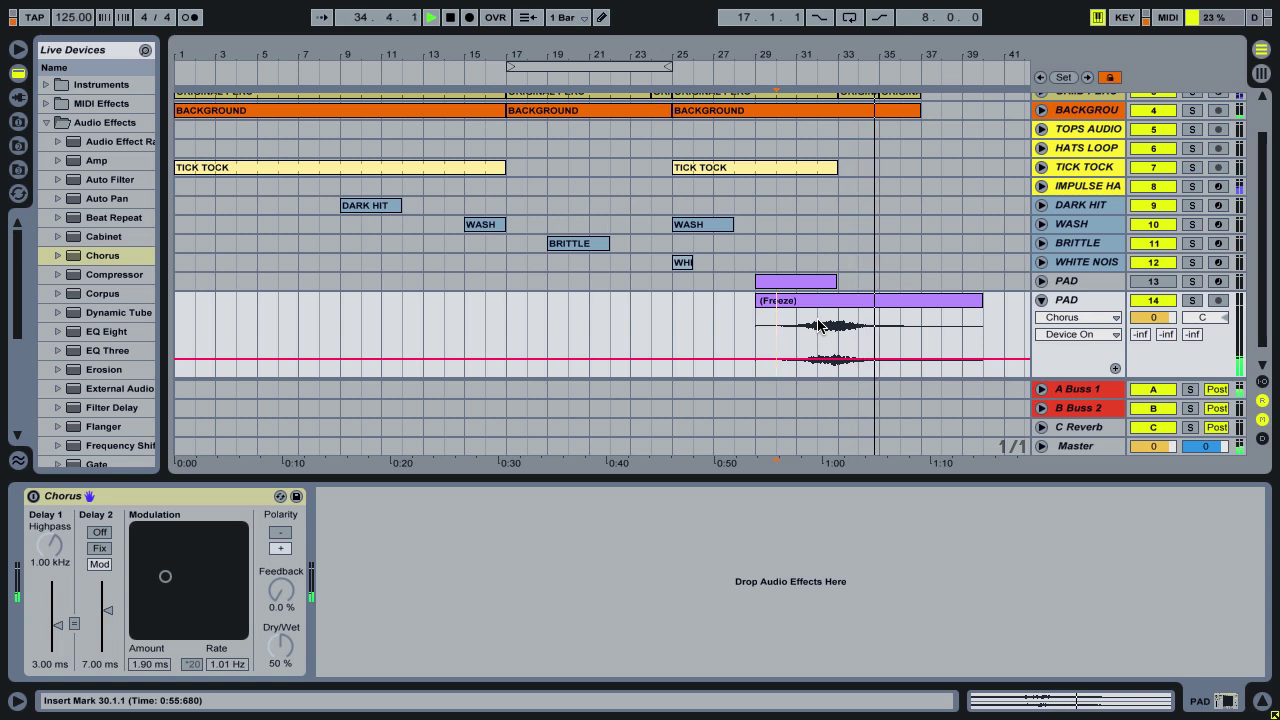
Switch the PAD track's Chorus back on and audition the full mix from bar 30.
left_click(33, 496)
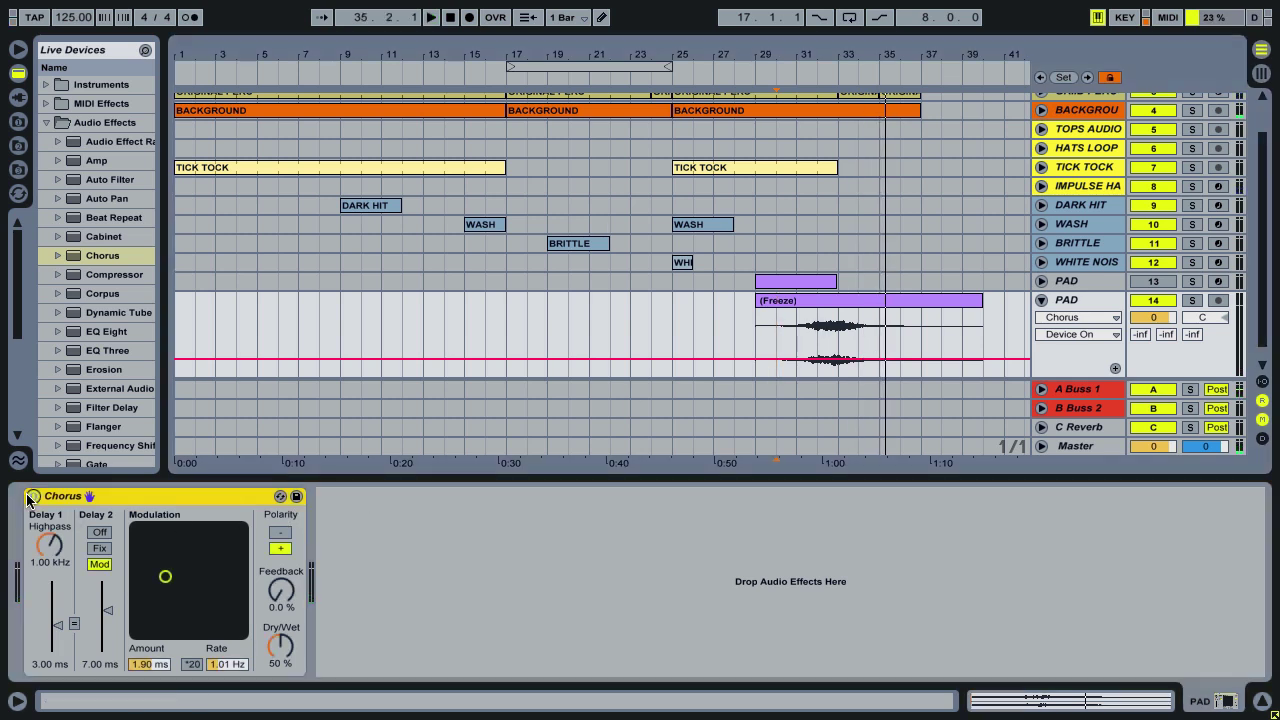
key("space")
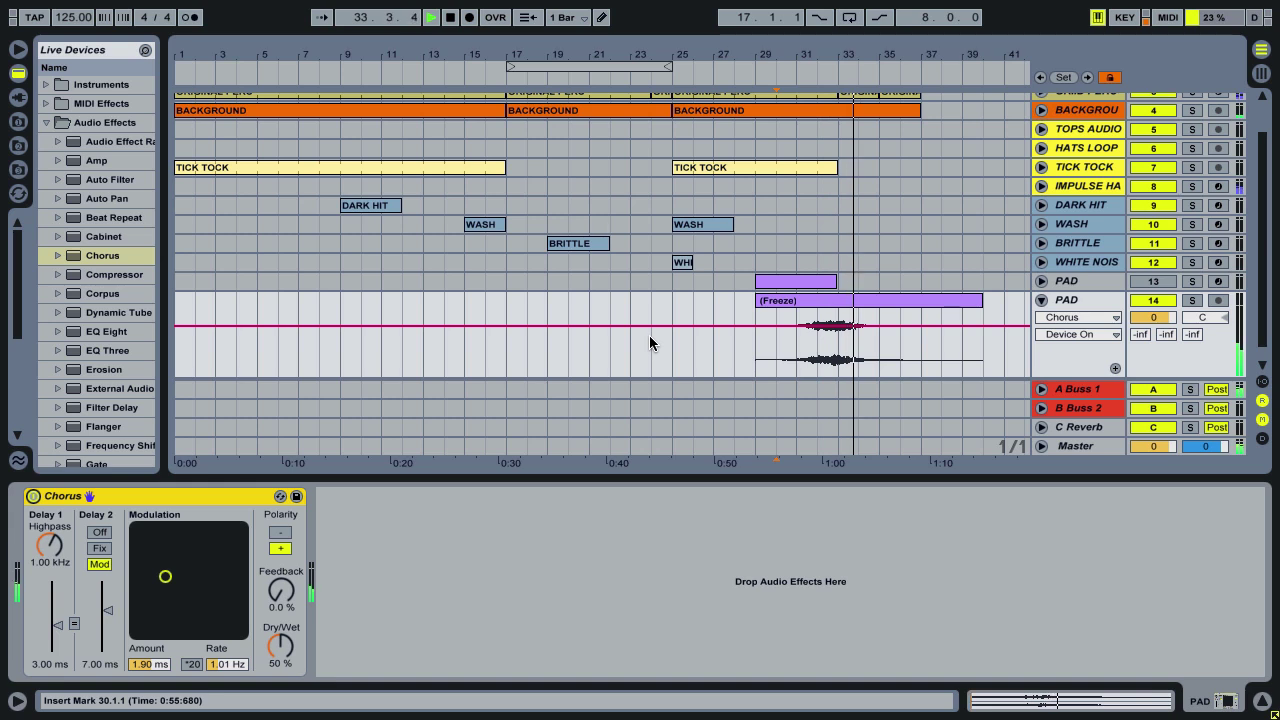
key("space")
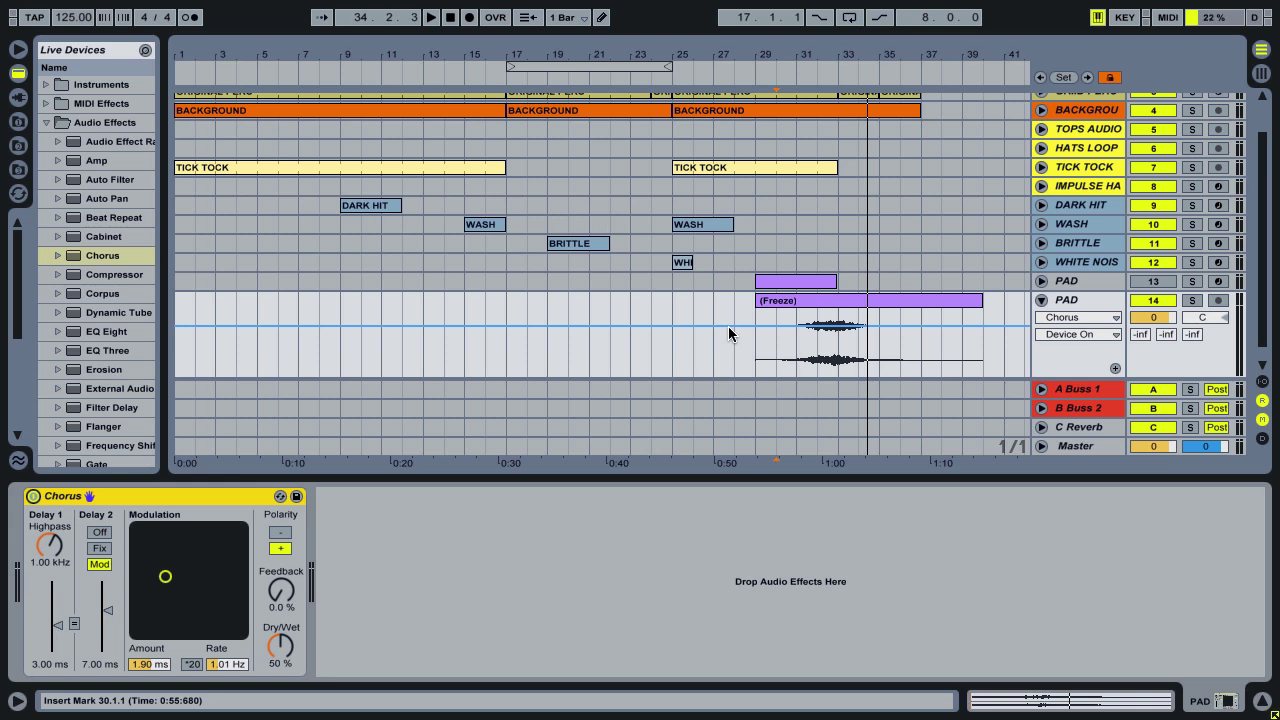
Solo the frozen PAD track again.
left_click(1194, 297)
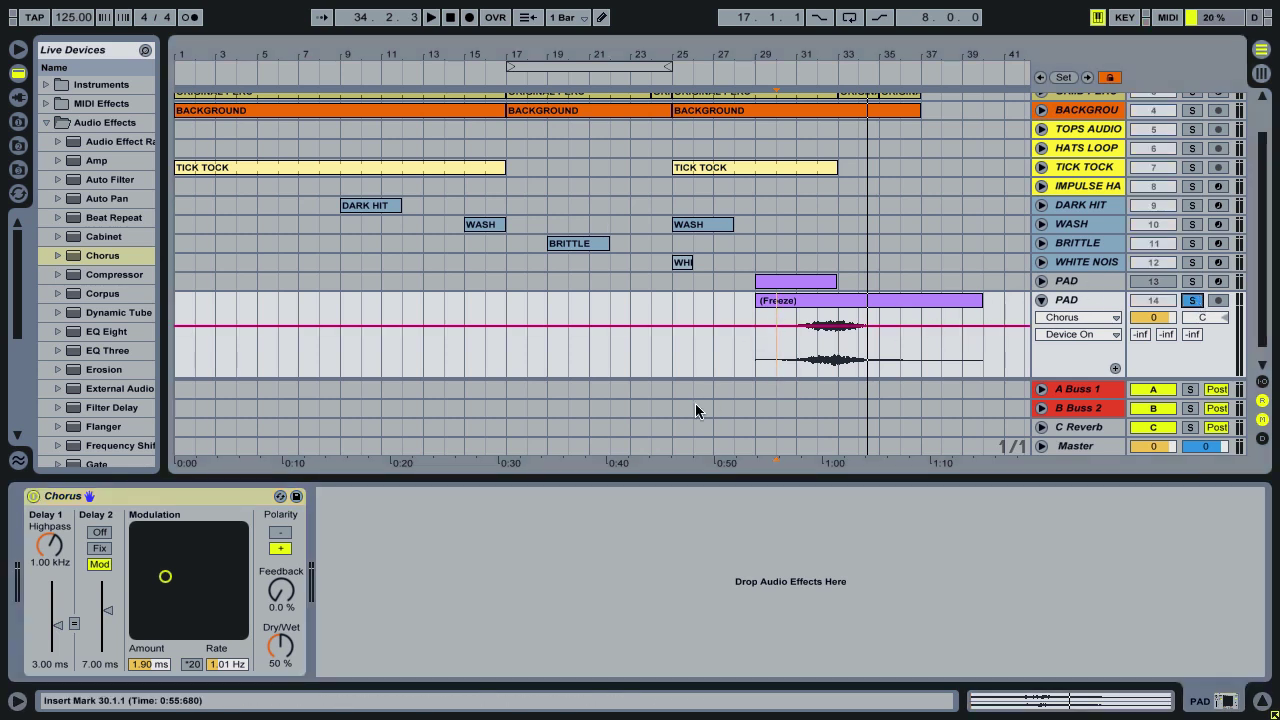
Audition the soloed PAD track from bar 31 and raise its Chorus feedback to 66 %.
key("space")
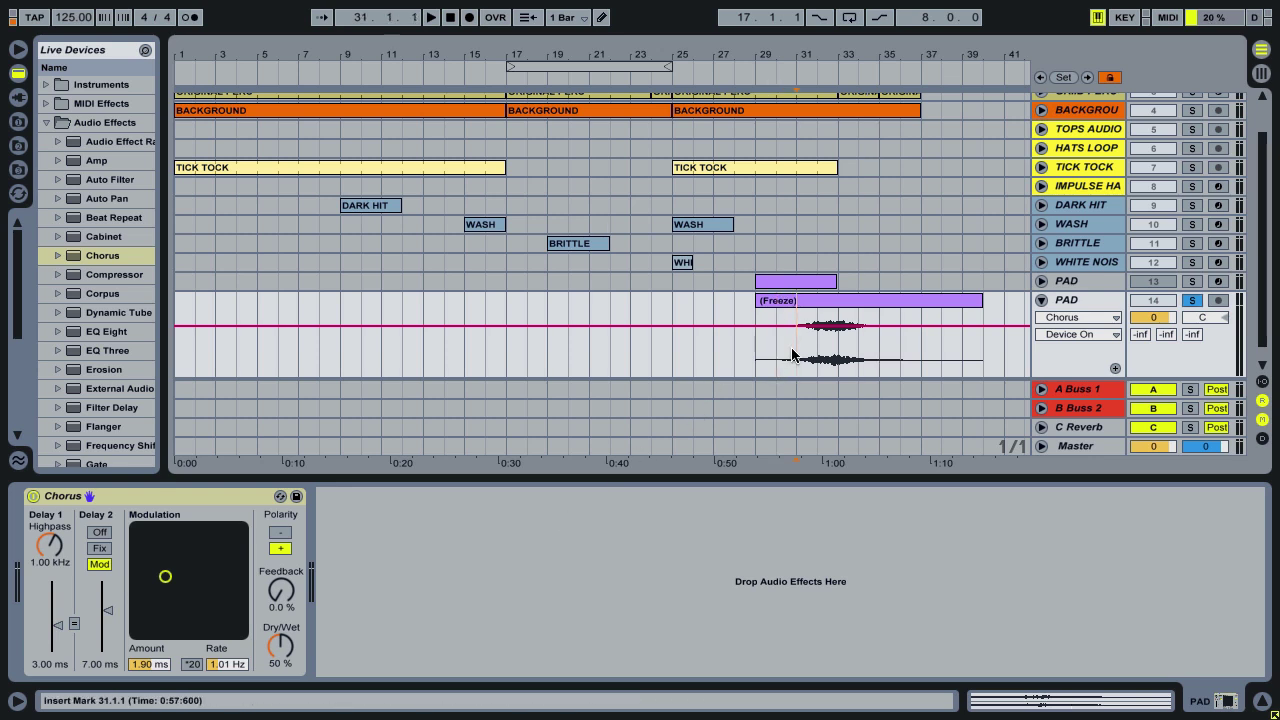
mouse_move(281, 590)
left_mouse_down()
mouse_move(281, 508)
mouse_move(277, 607)
left_mouse_up()
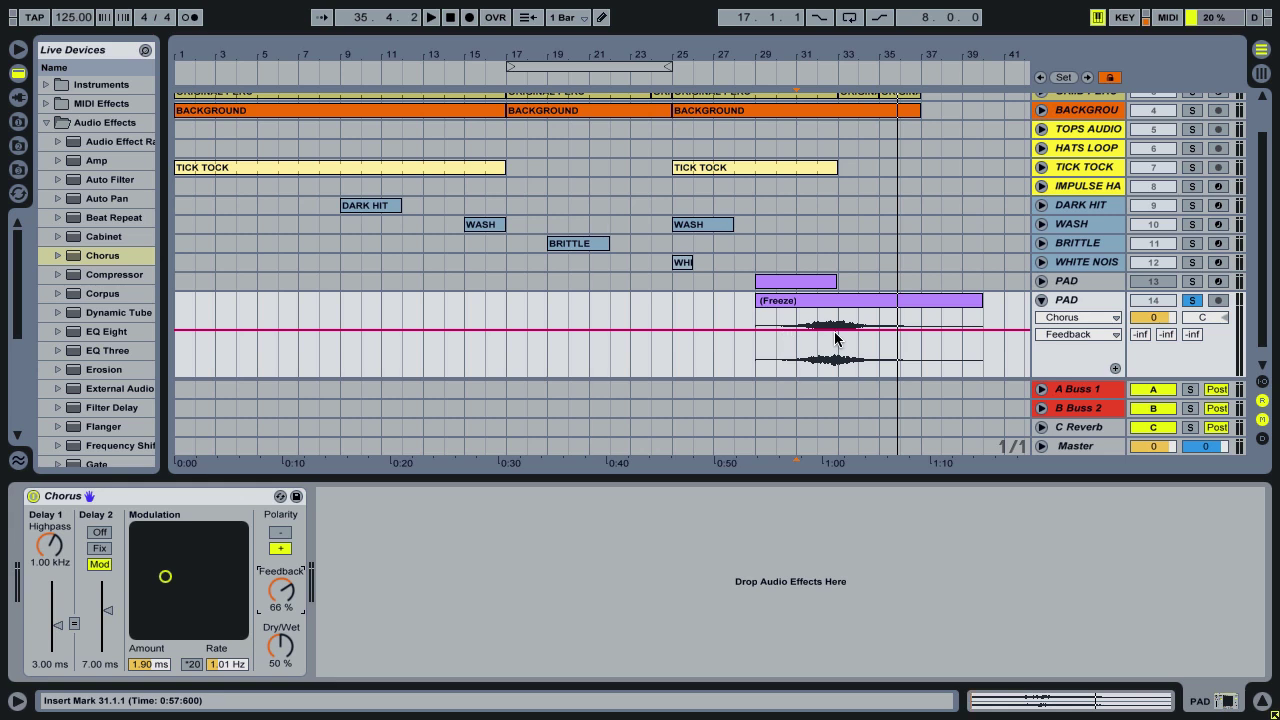
Draw Chorus Feedback automation on the frozen PAD track that drops to 0 % from bar 29 to bar 33.
key("b")
scroll(858, 345, "up", 2)
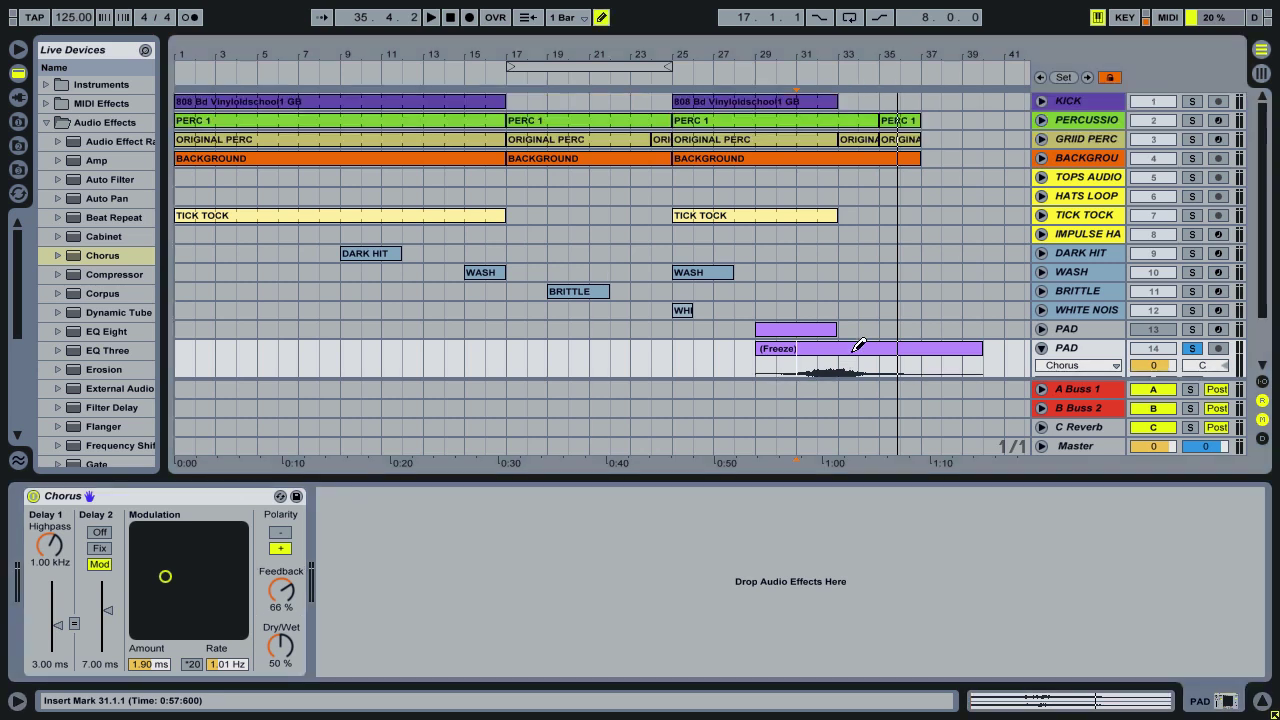
key("a")
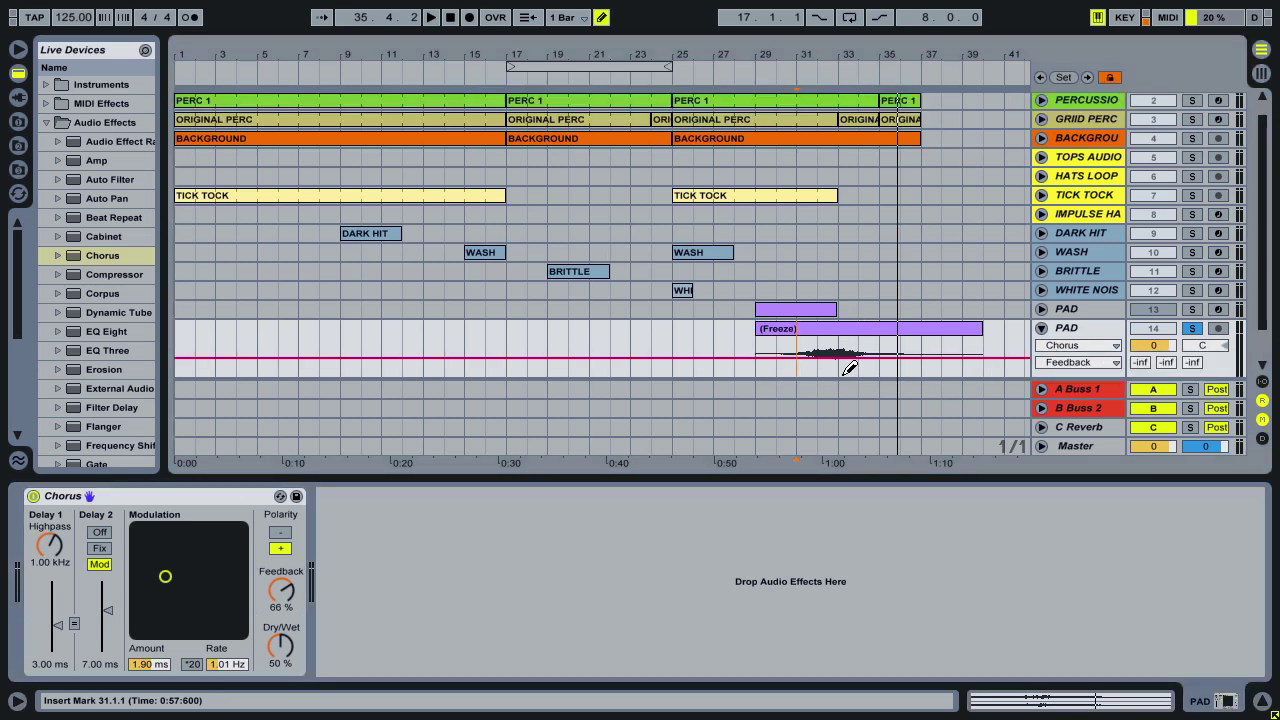
scroll(838, 377, "down", 2)
mouse_move(836, 330)
left_mouse_down()
mouse_move(836, 356)
mouse_move(761, 372)
left_mouse_up()
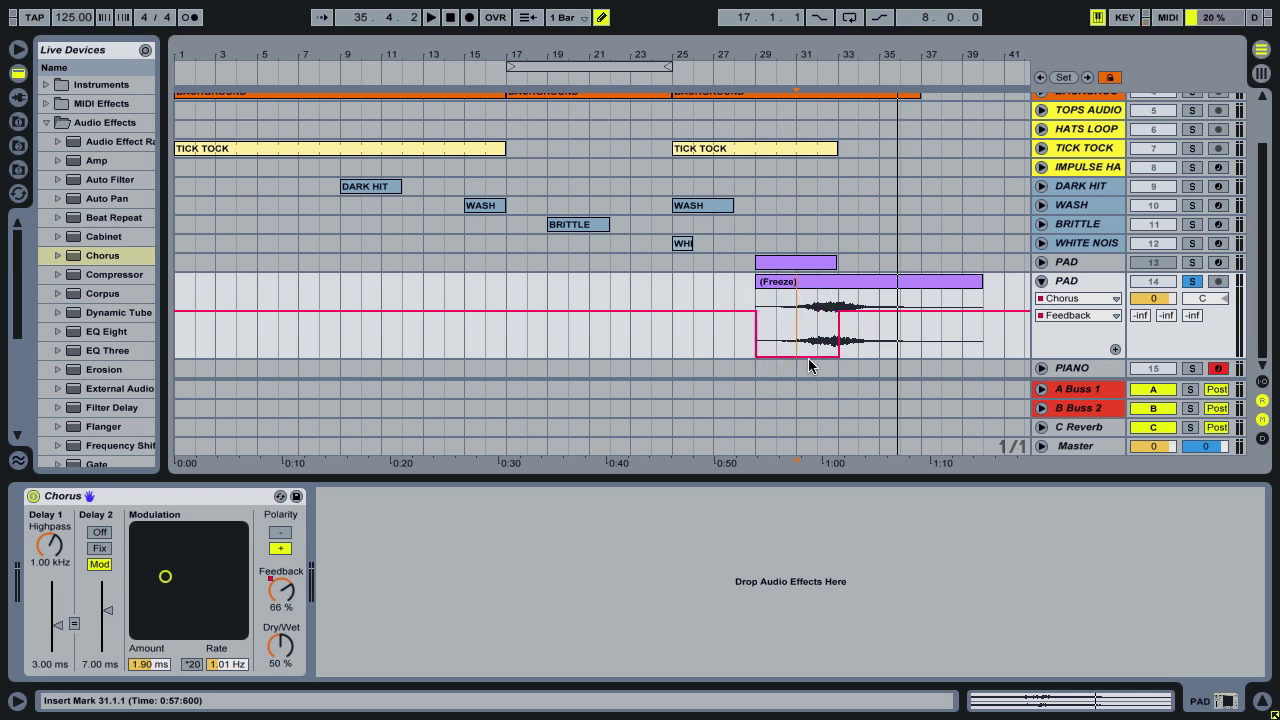
Unsolo the frozen PAD track, leave draw mode, and audition the full mix with the feedback automation from bar 30.
left_click(1193, 283)
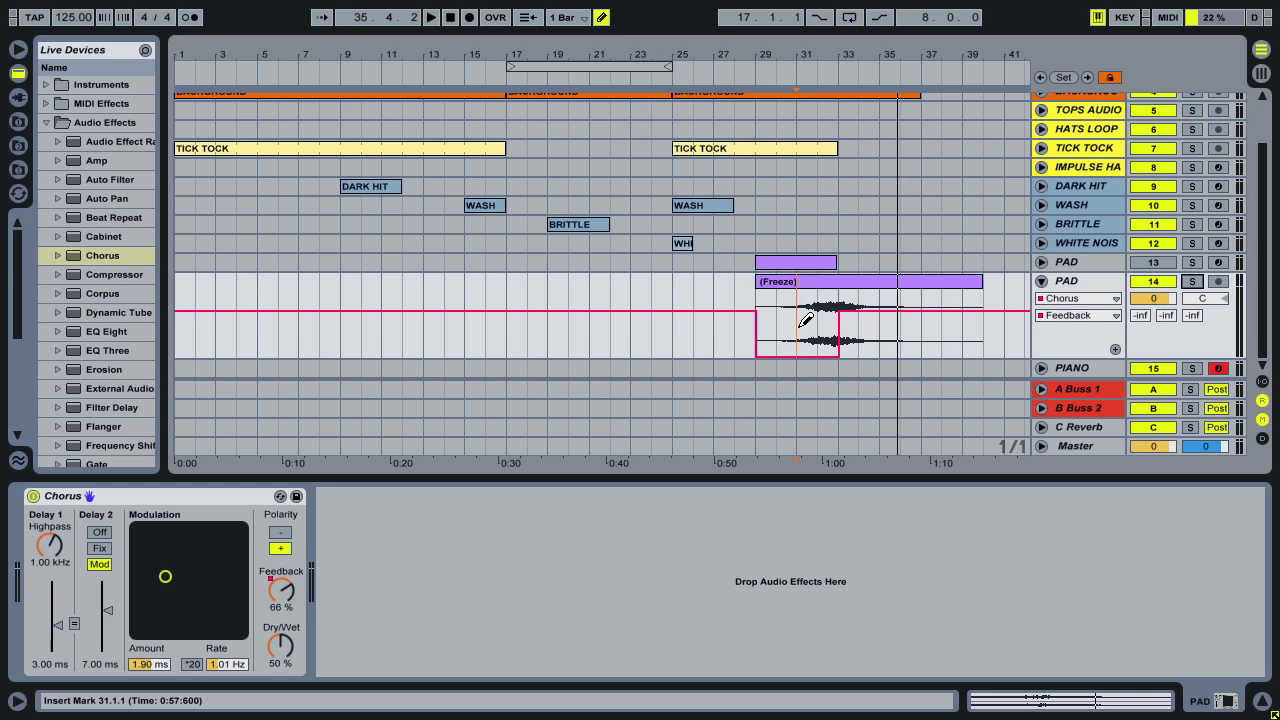
key("ctrl+b")
left_click(776, 320)
key("space")
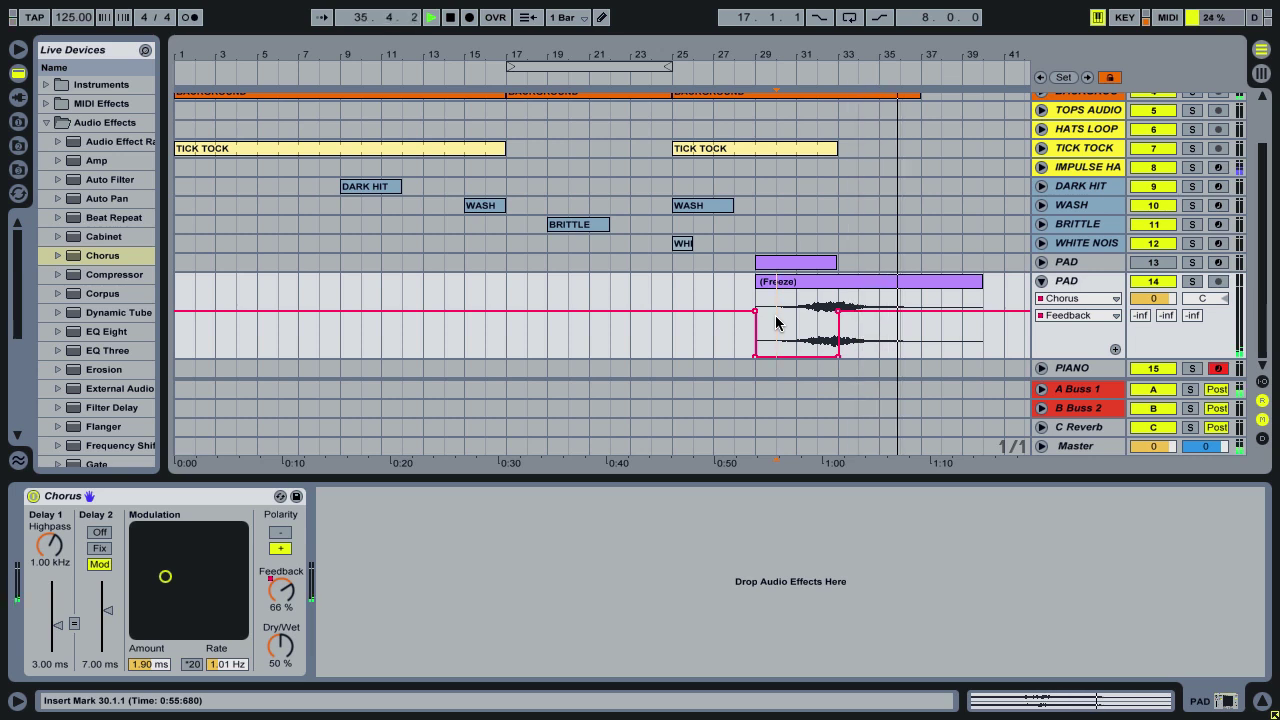
key("space")
Audition the frozen PAD track in solo from bar 32, and unsolo it again.
left_click(1192, 283)
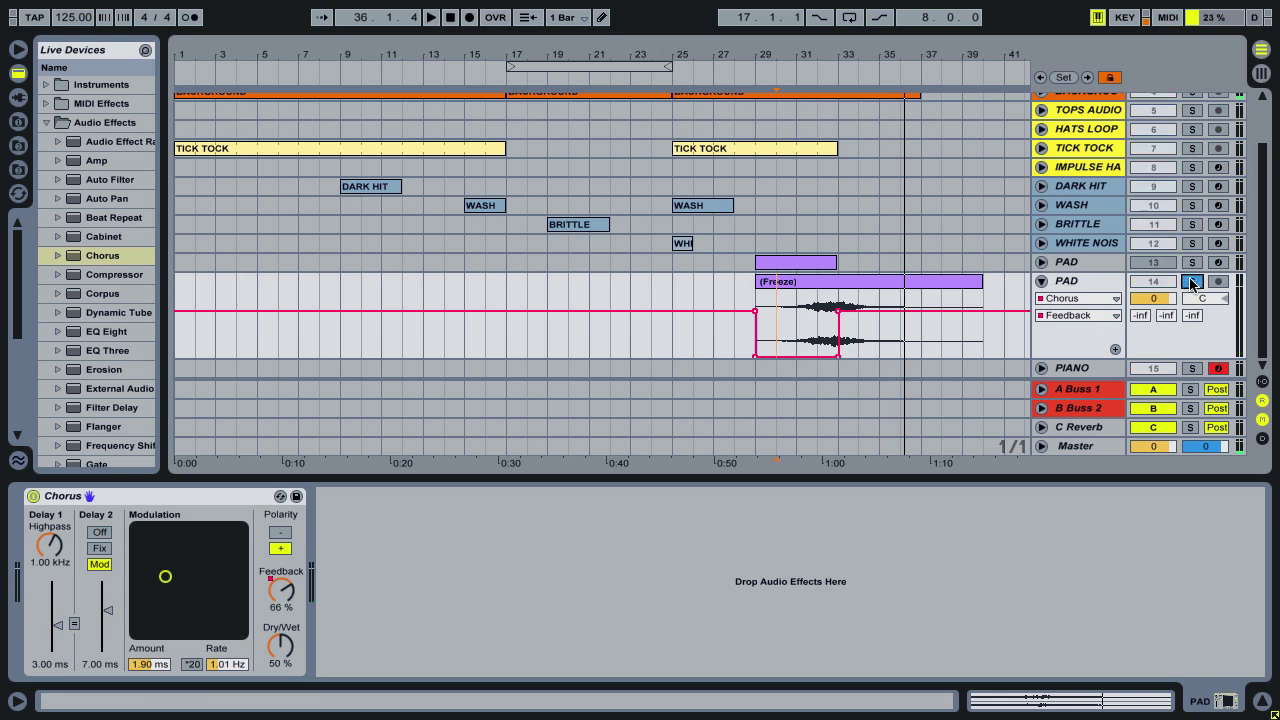
left_click(819, 335)
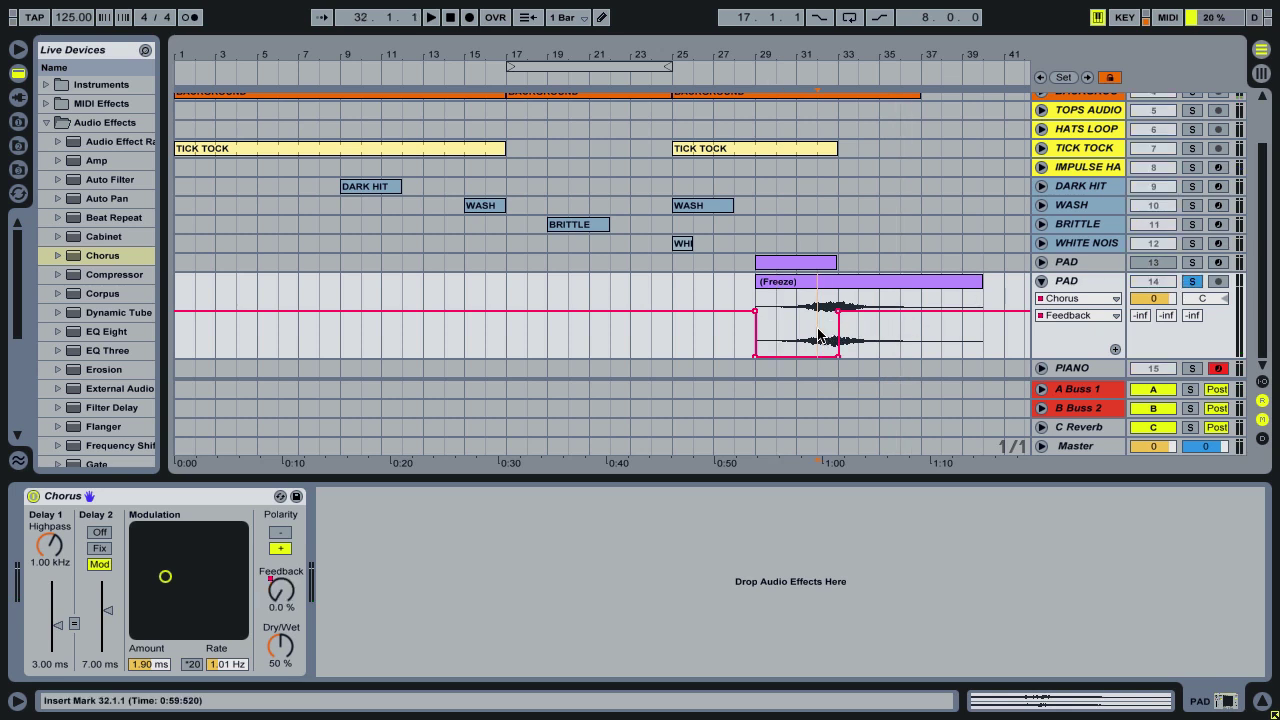
key("space")
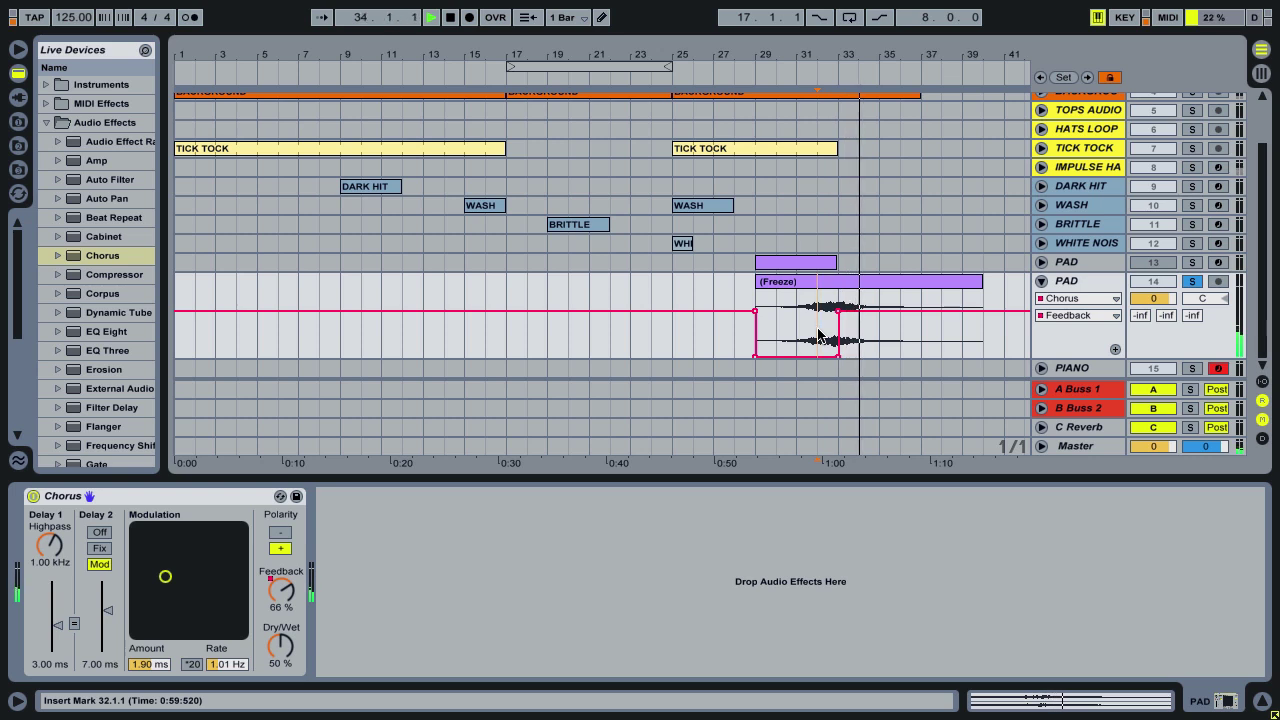
key("space")
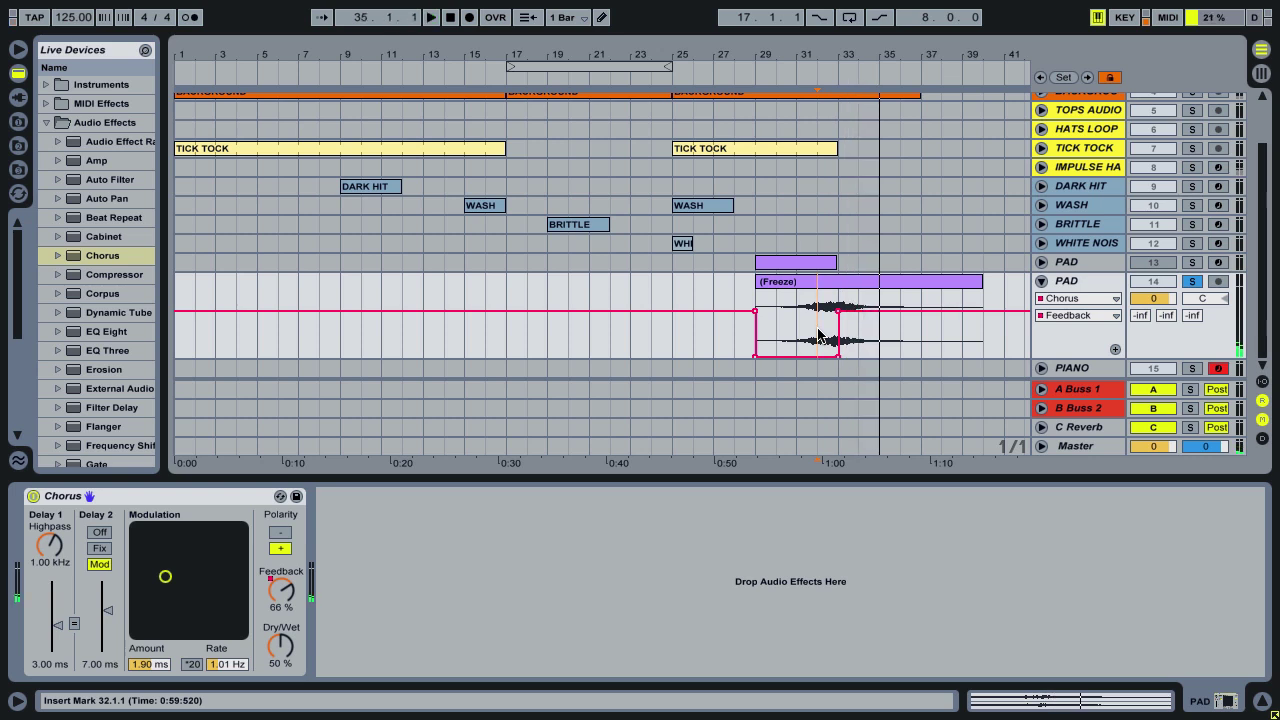
left_click(1191, 281)
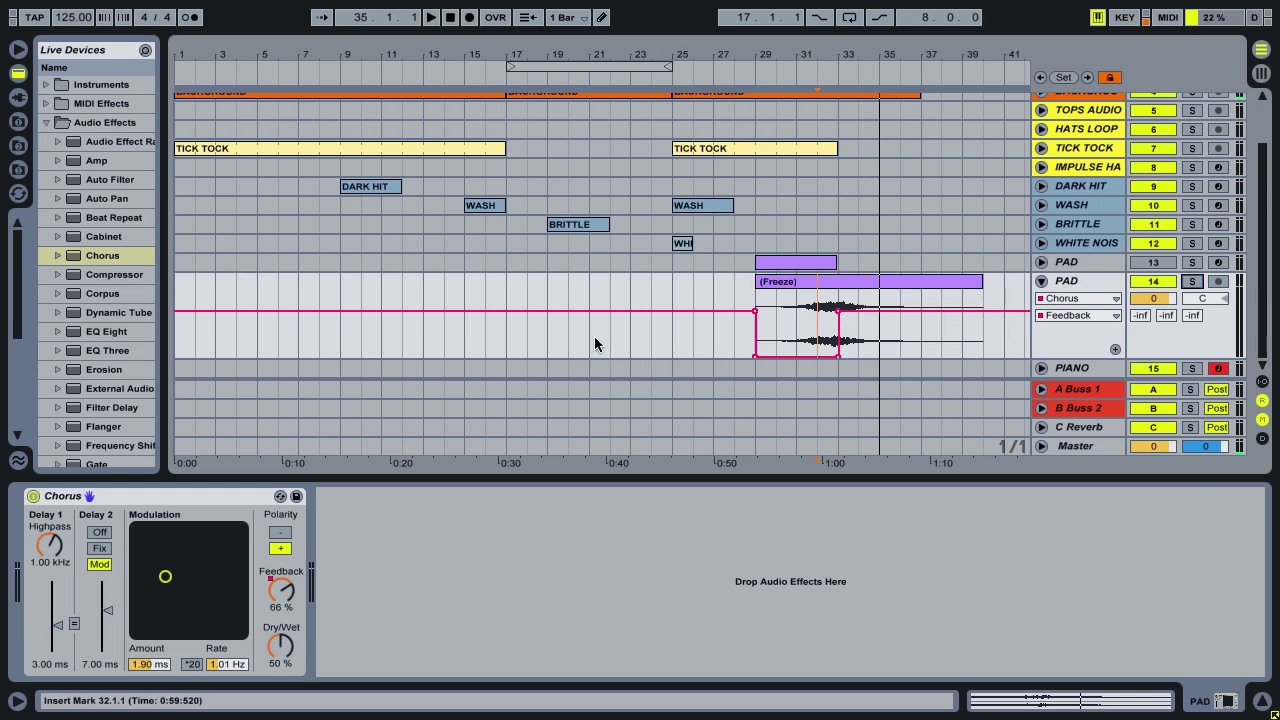
Unfold the percussion track and examine its C-Reverb send automation between bars 17 and 25.
left_click_drag(393, 50, 393, 26)
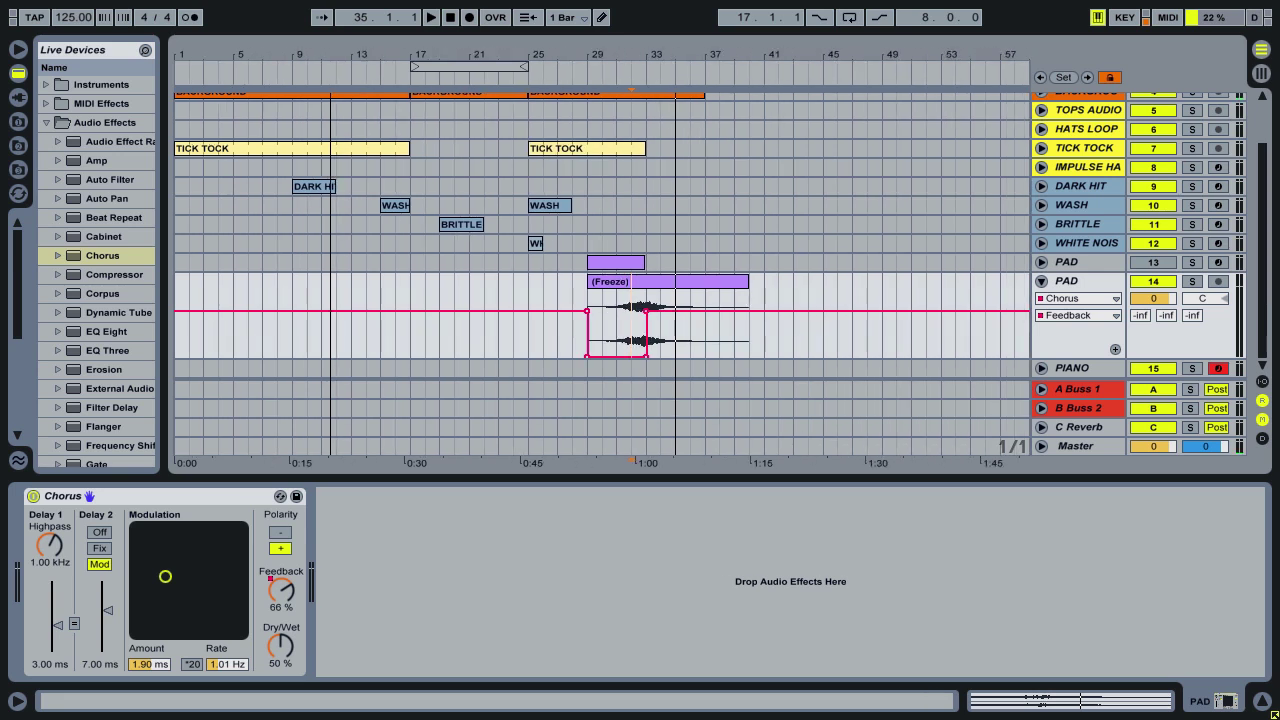
scroll(393, 290, "up", 3)
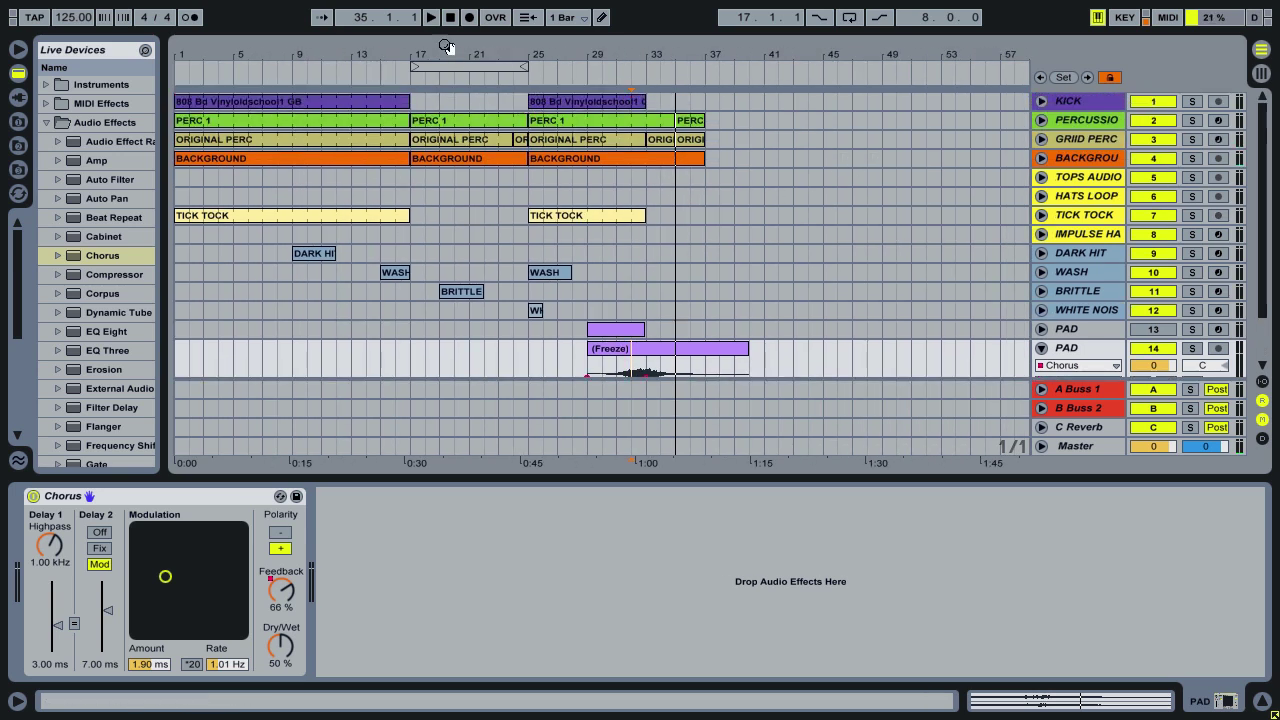
left_click_drag(445, 50, 445, 68)
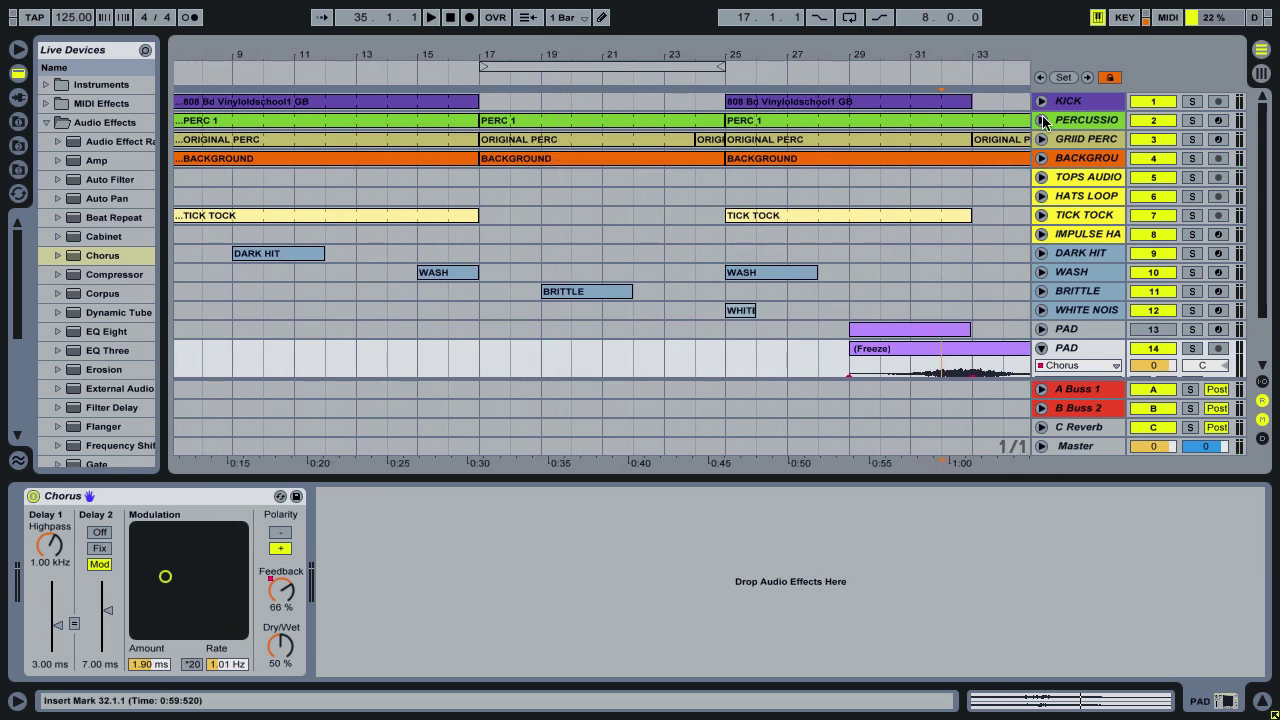
left_click(1041, 120)
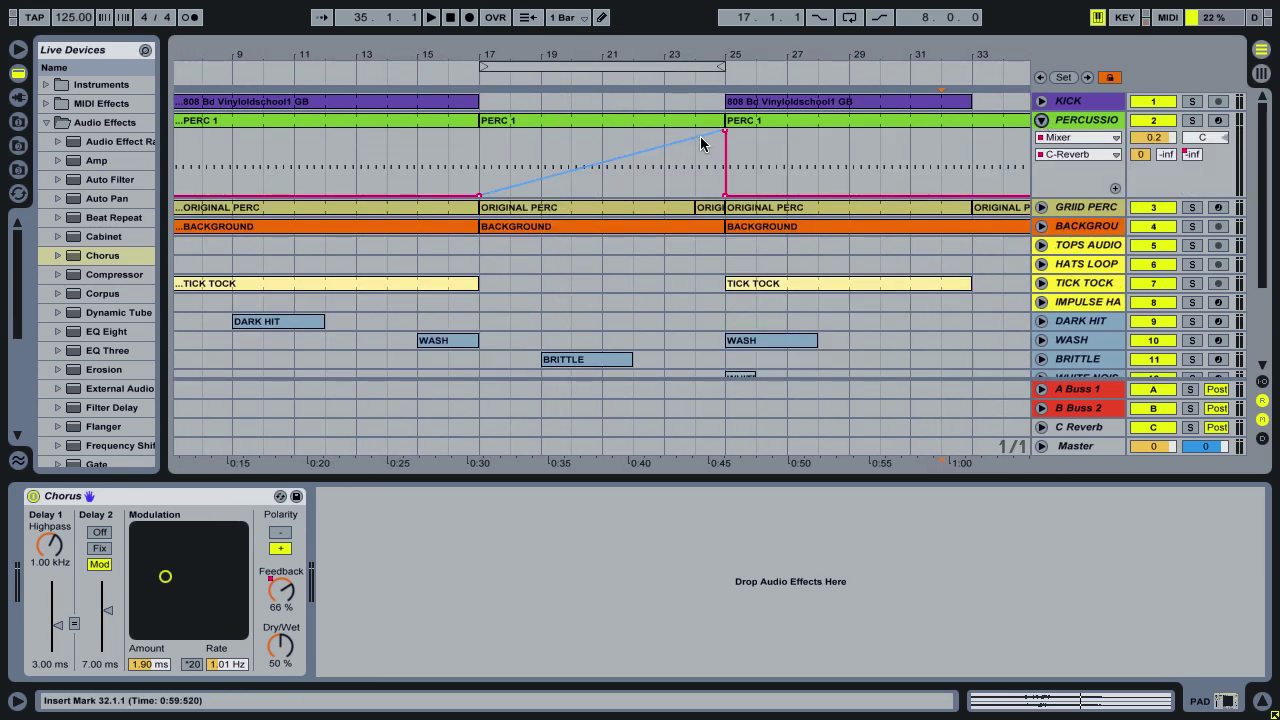
mouse_move(726, 137)
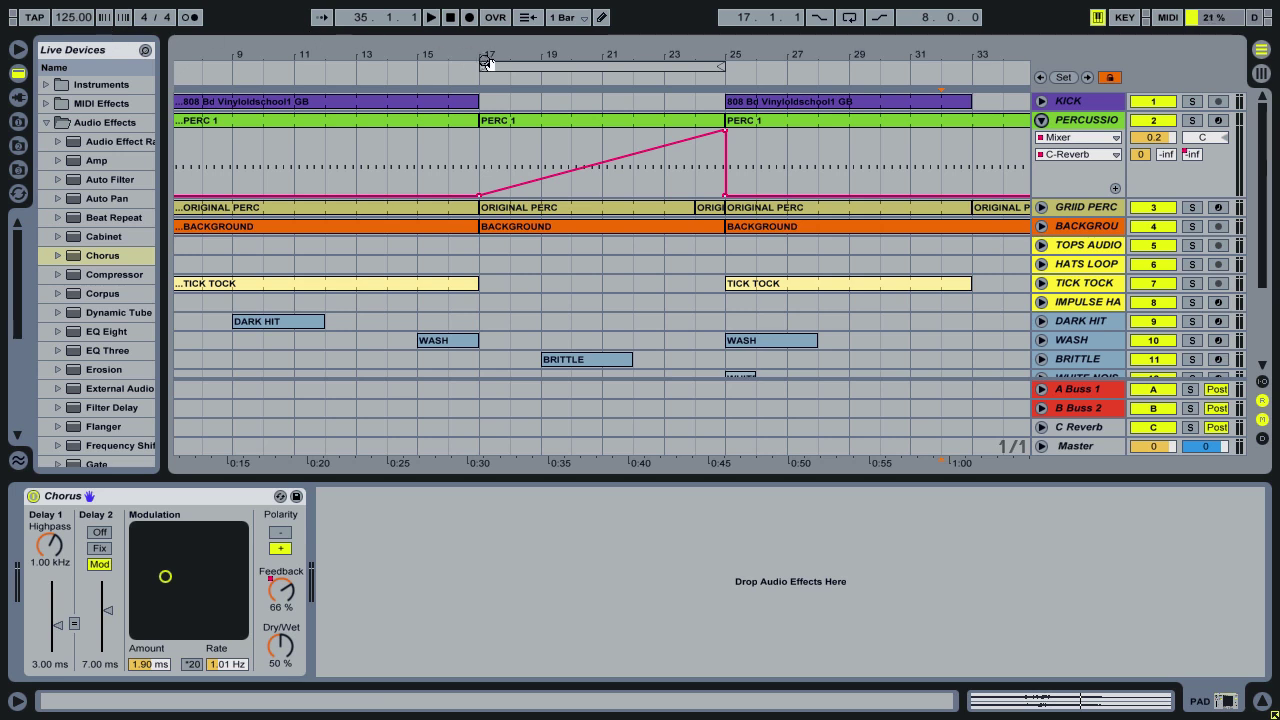
Play the percussion build-up from about bar 18, comparing the soloed C Reverb return with the full mix.
left_click(514, 80)
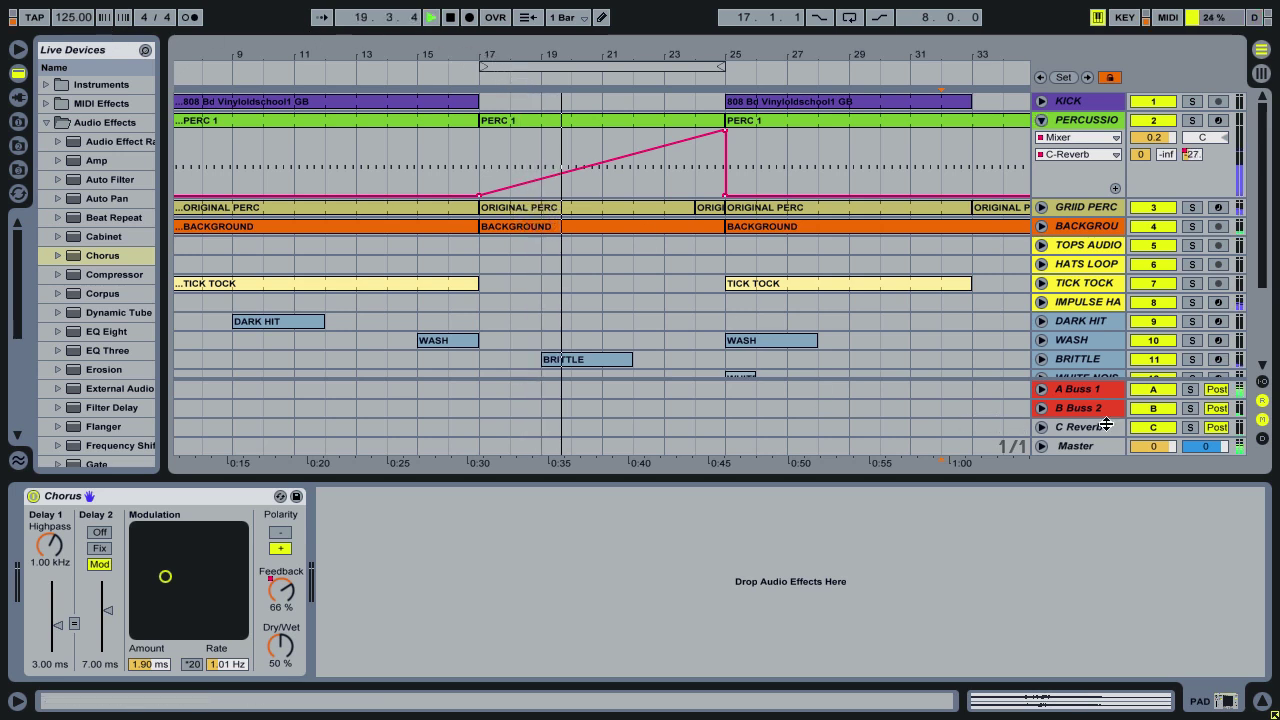
left_click(1190, 427)
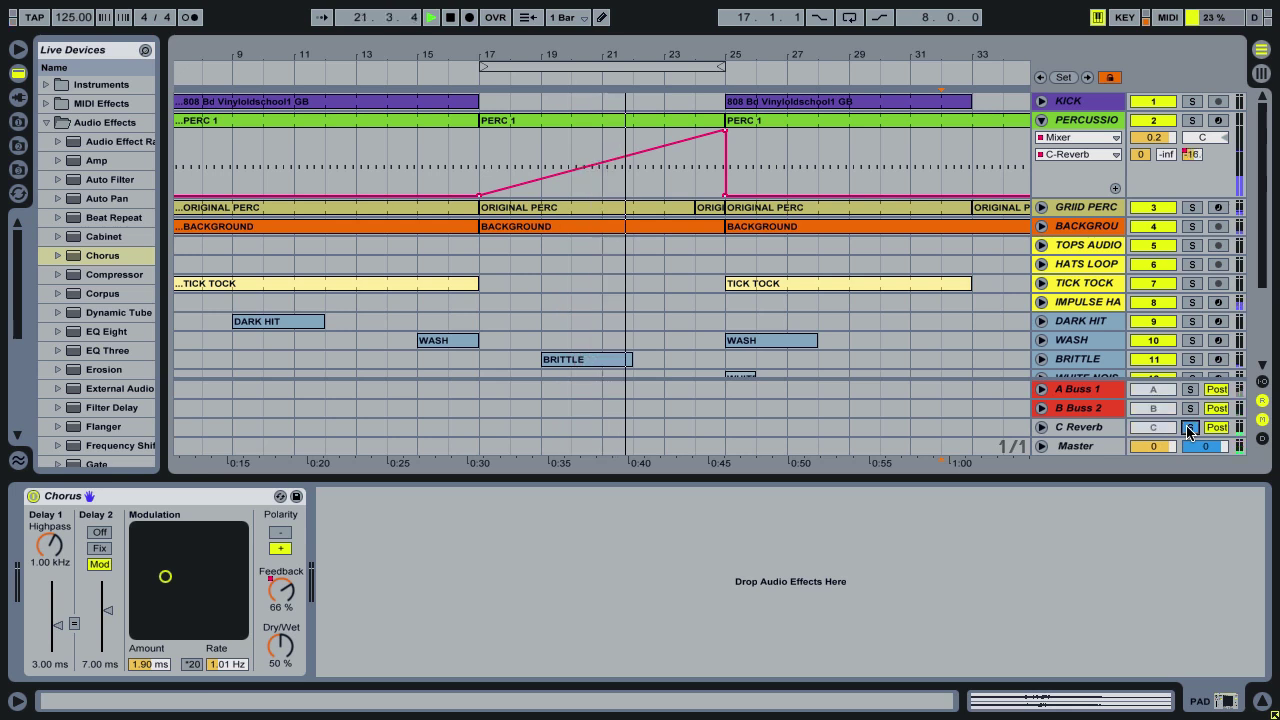
left_click(1188, 430)
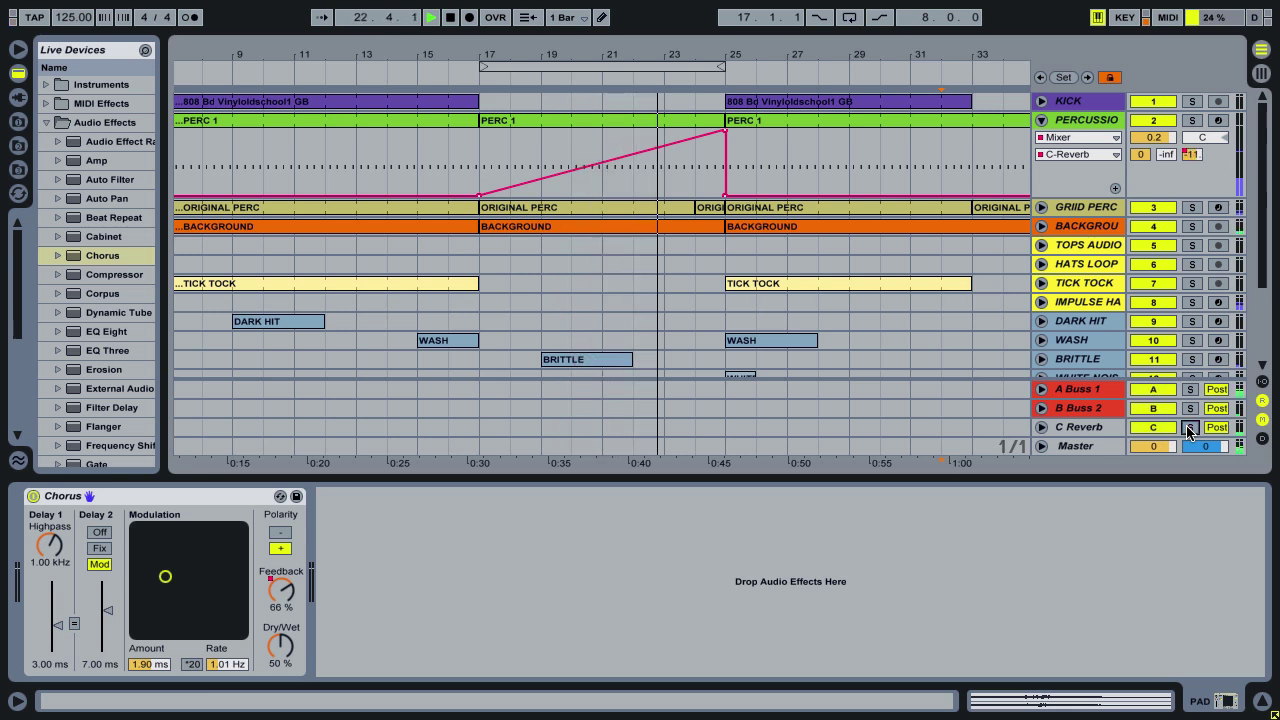
left_click(1190, 427)
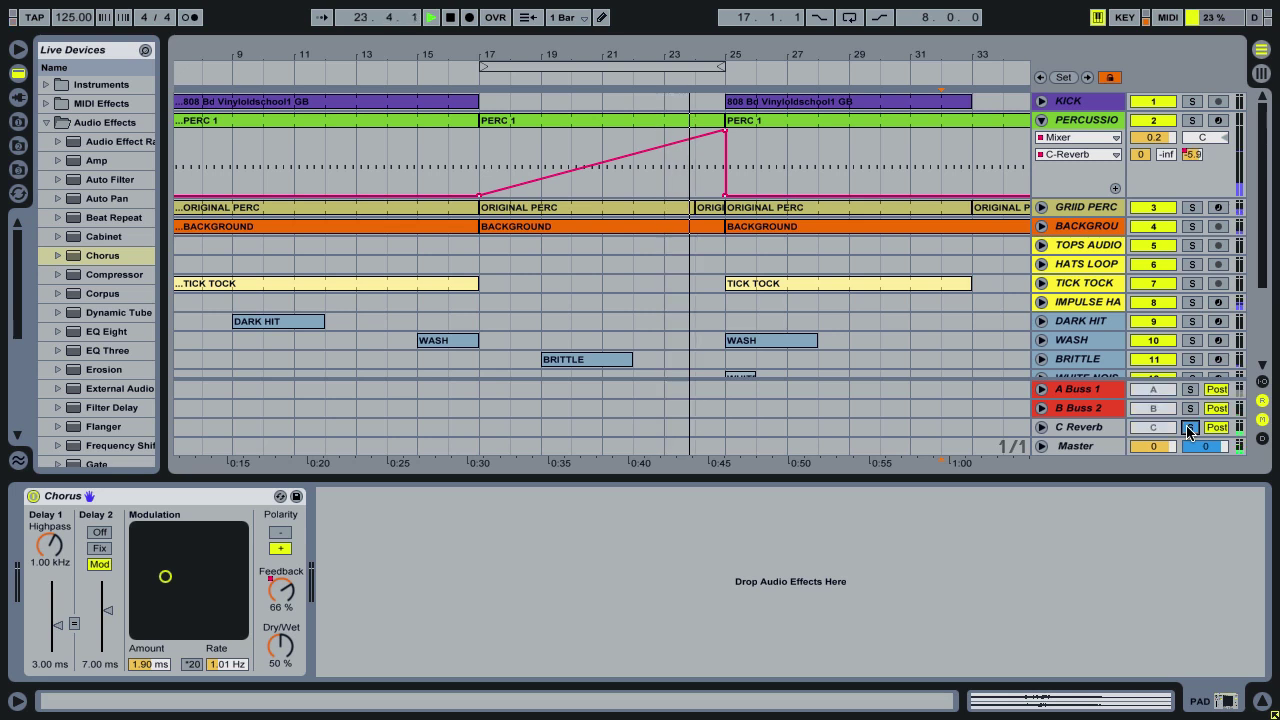
left_click(1189, 428)
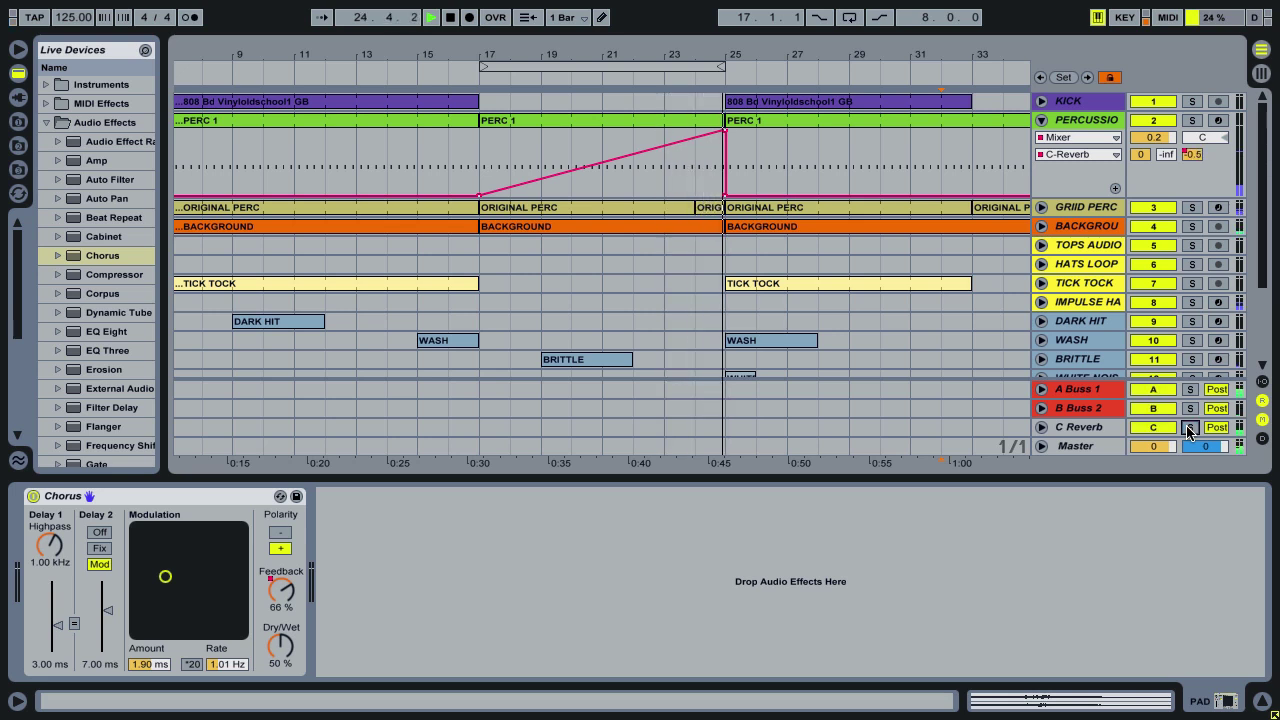
Add a Chorus after the Reverb on the C Reverb return and enable its *20 rate multiplier.
left_click(1087, 430)
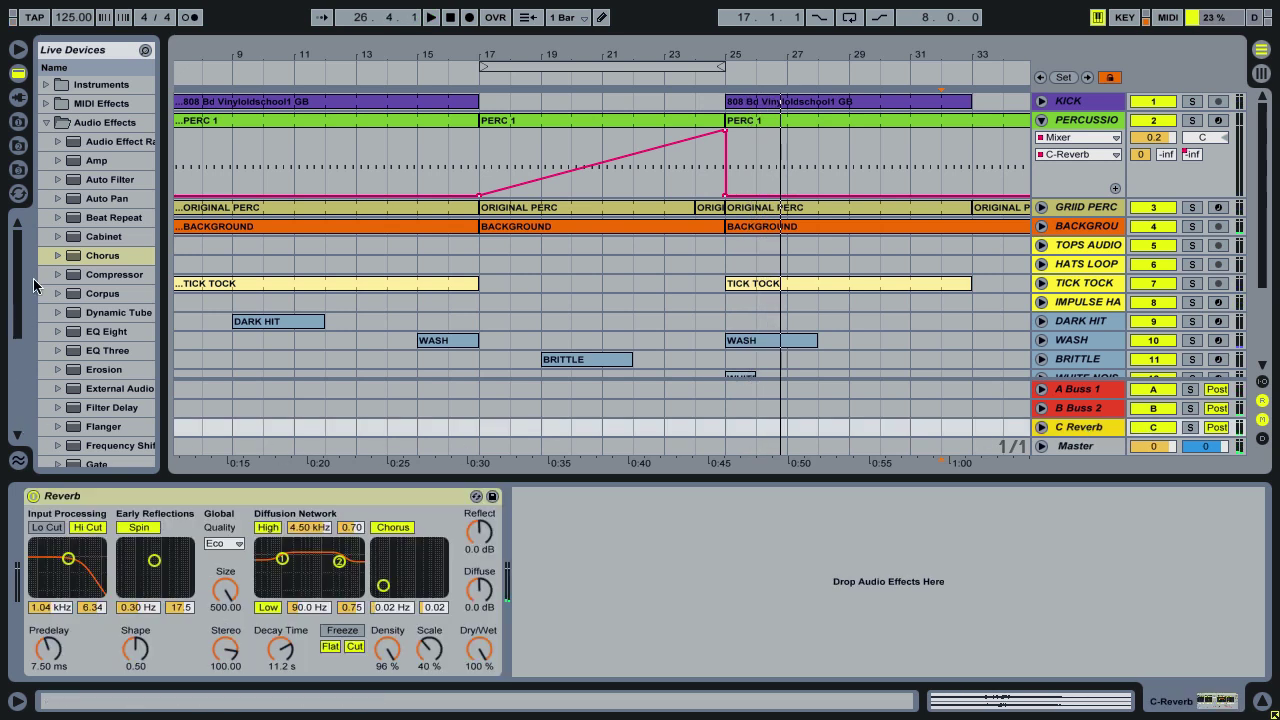
left_click_drag(82, 256, 596, 550)
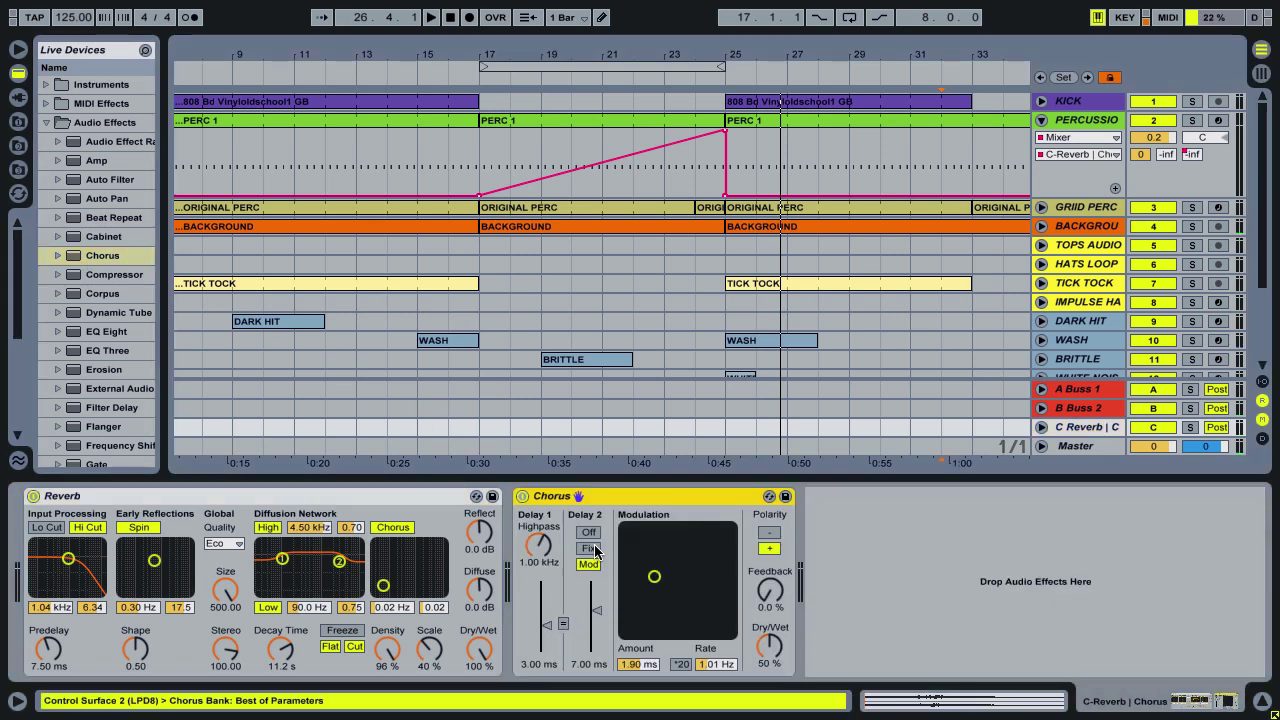
left_click(677, 667)
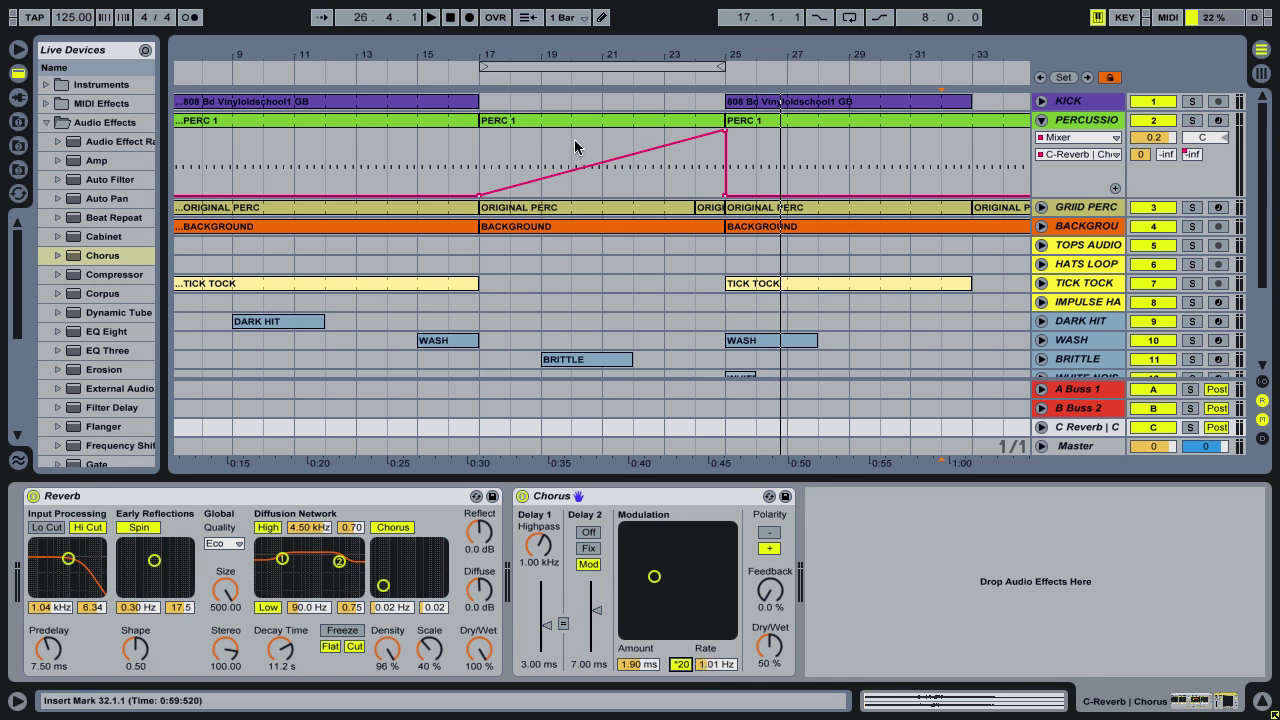
Audition the full mix from about bar 21 while raising the return Chorus modulation to 4.79 ms and 4.77 Hz.
left_click(598, 80)
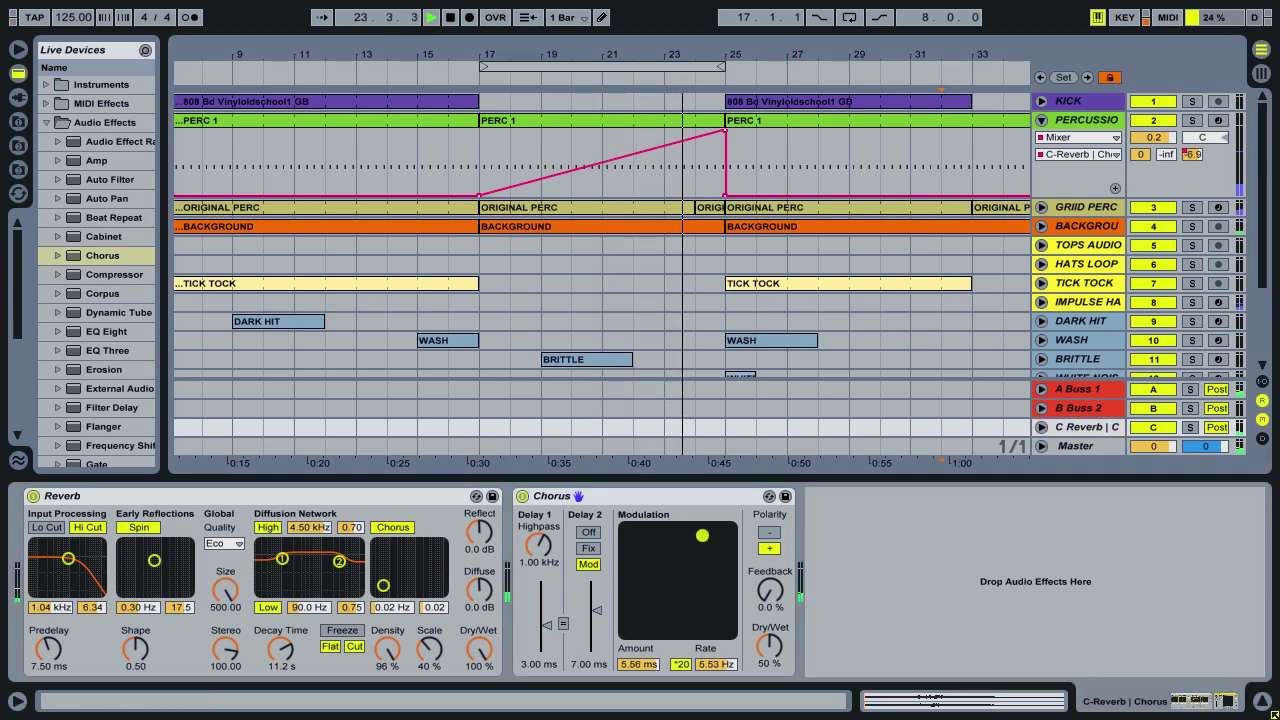
key("space")
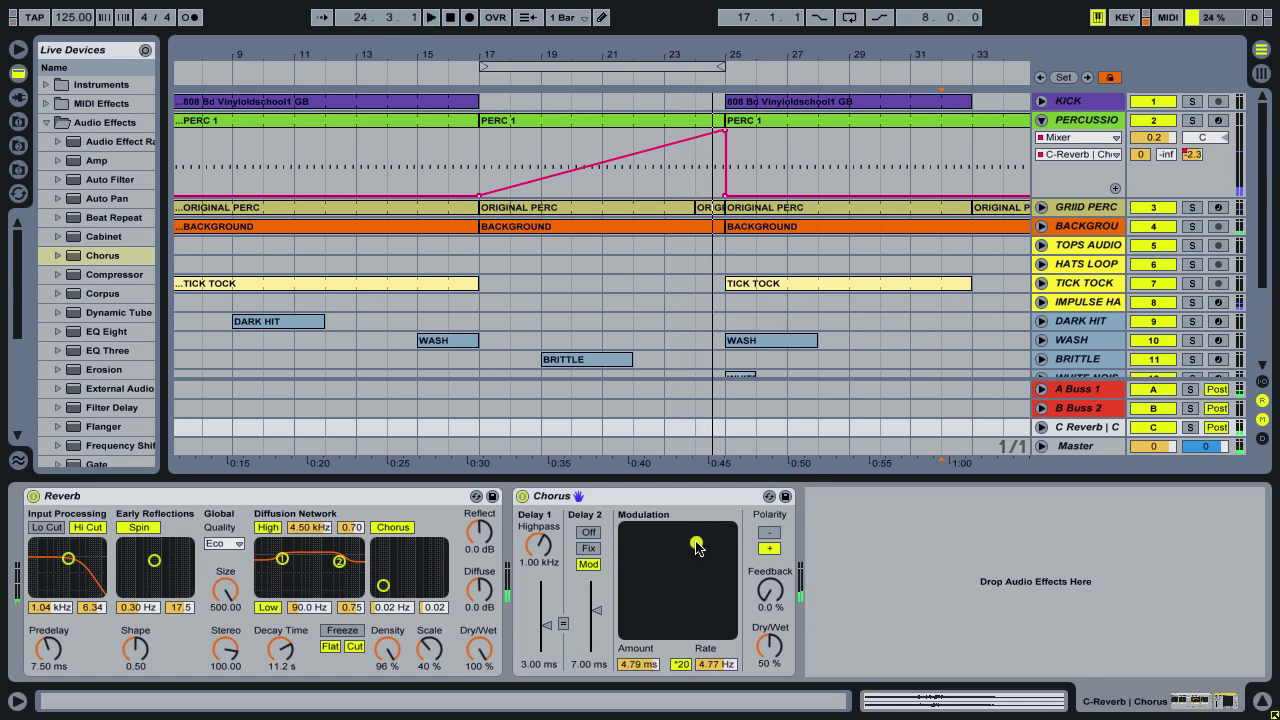
Solo the C Reverb return and audition it from bar 19 with the Chorus modulation at 0.56 ms and 1.08 Hz.
left_click(1188, 428)
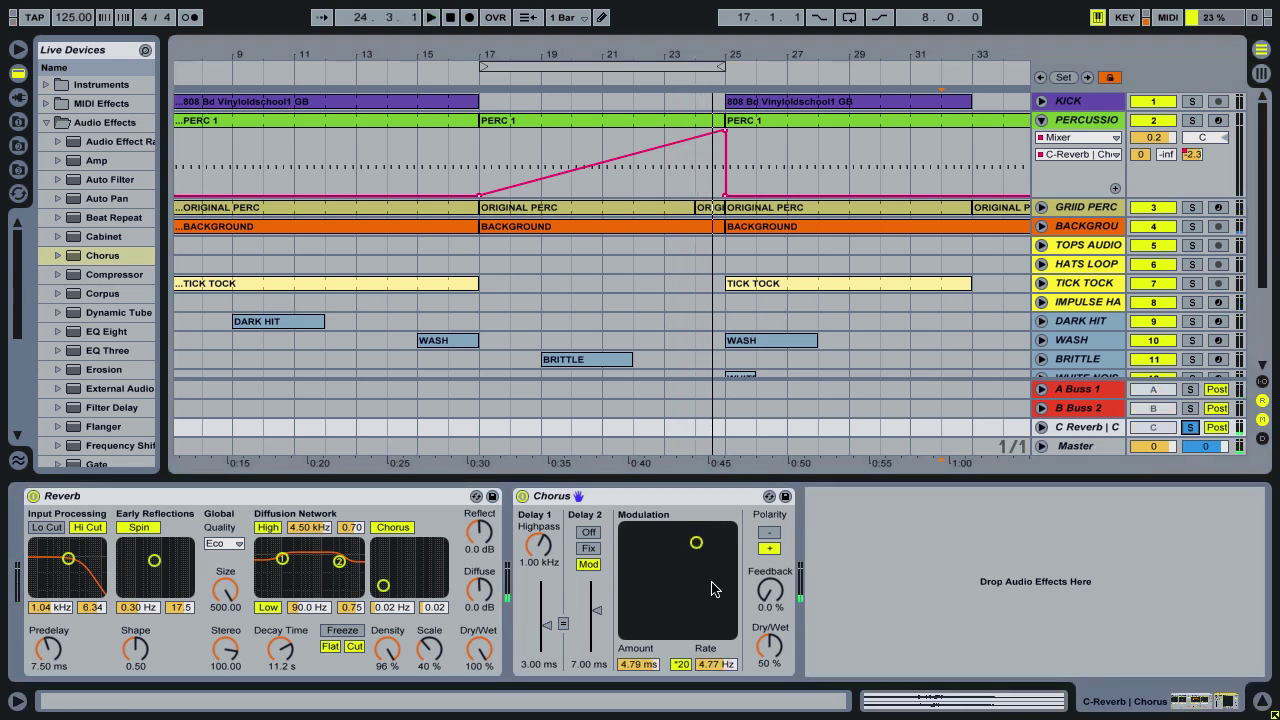
left_click_drag(696, 547, 655, 602)
key("space")
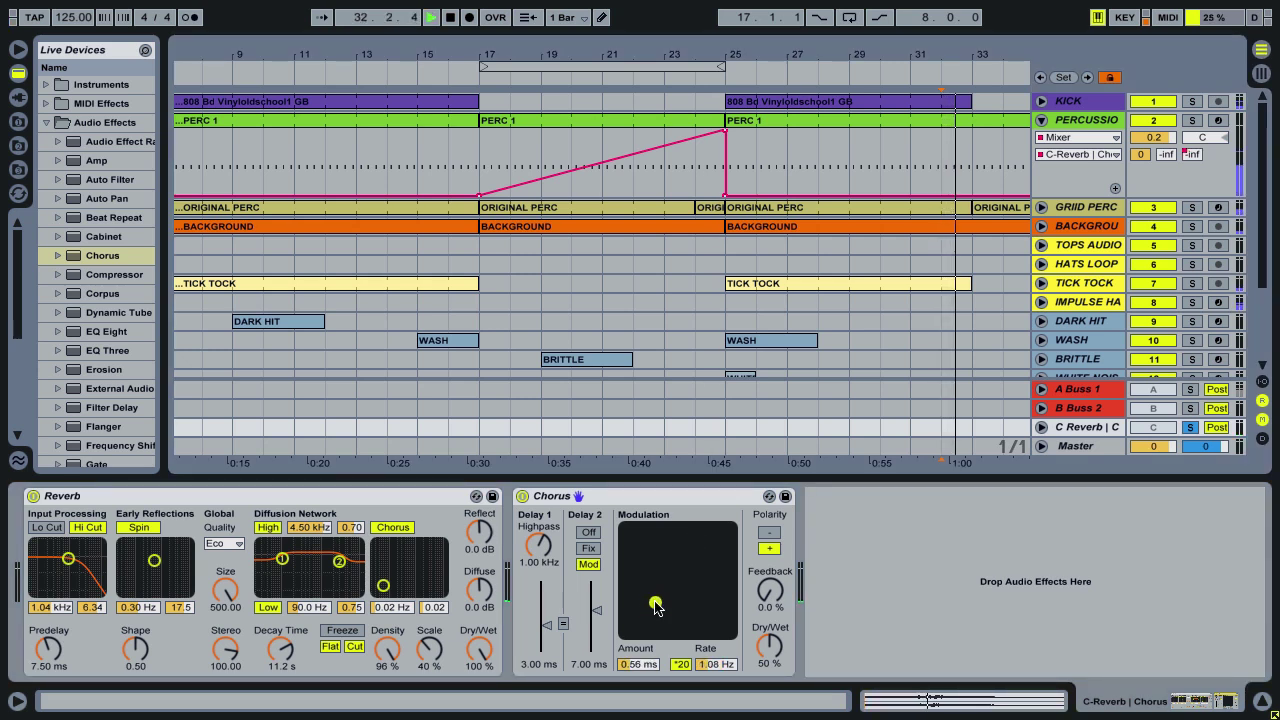
key("space")
left_click(541, 82)
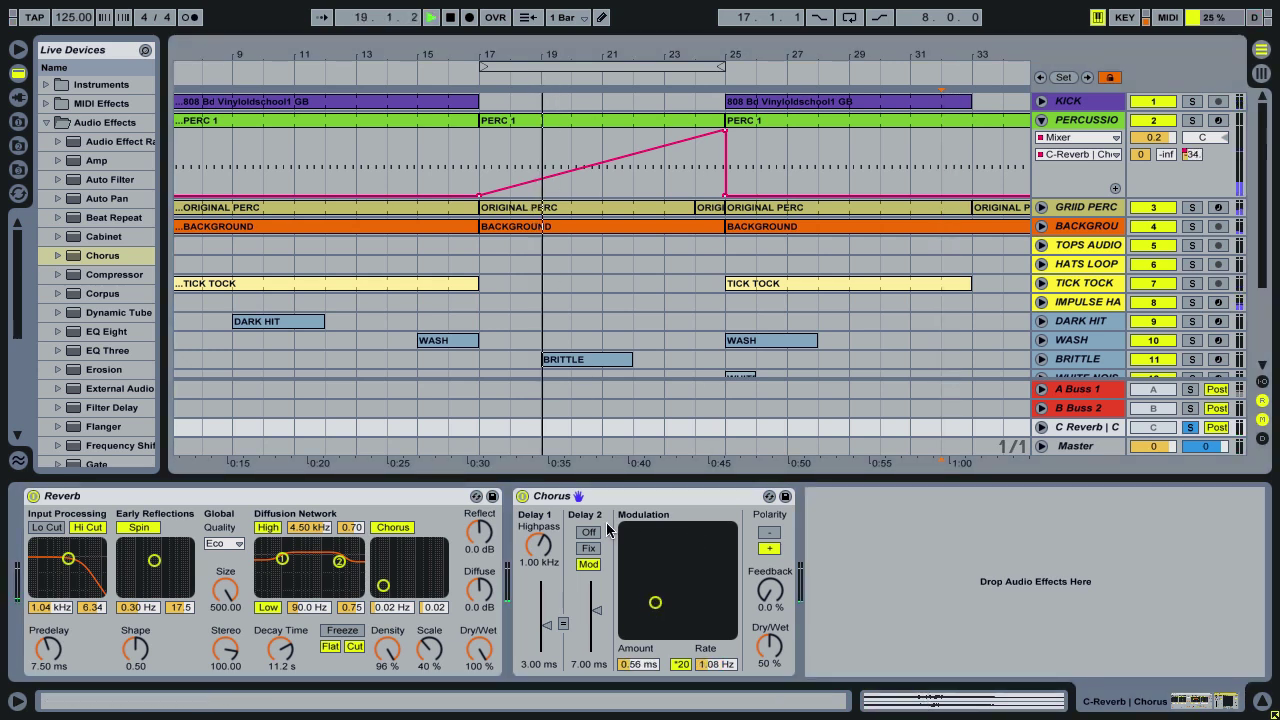
Lower the return Chorus modulation to an amount of 0.00 ms and a rate of 0.03 Hz.
mouse_move(657, 607)
left_mouse_down()
mouse_move(657, 573)
mouse_move(706, 529)
mouse_move(729, 543)
mouse_move(698, 532)
mouse_move(726, 528)
mouse_move(683, 563)
mouse_move(665, 603)
left_mouse_up()
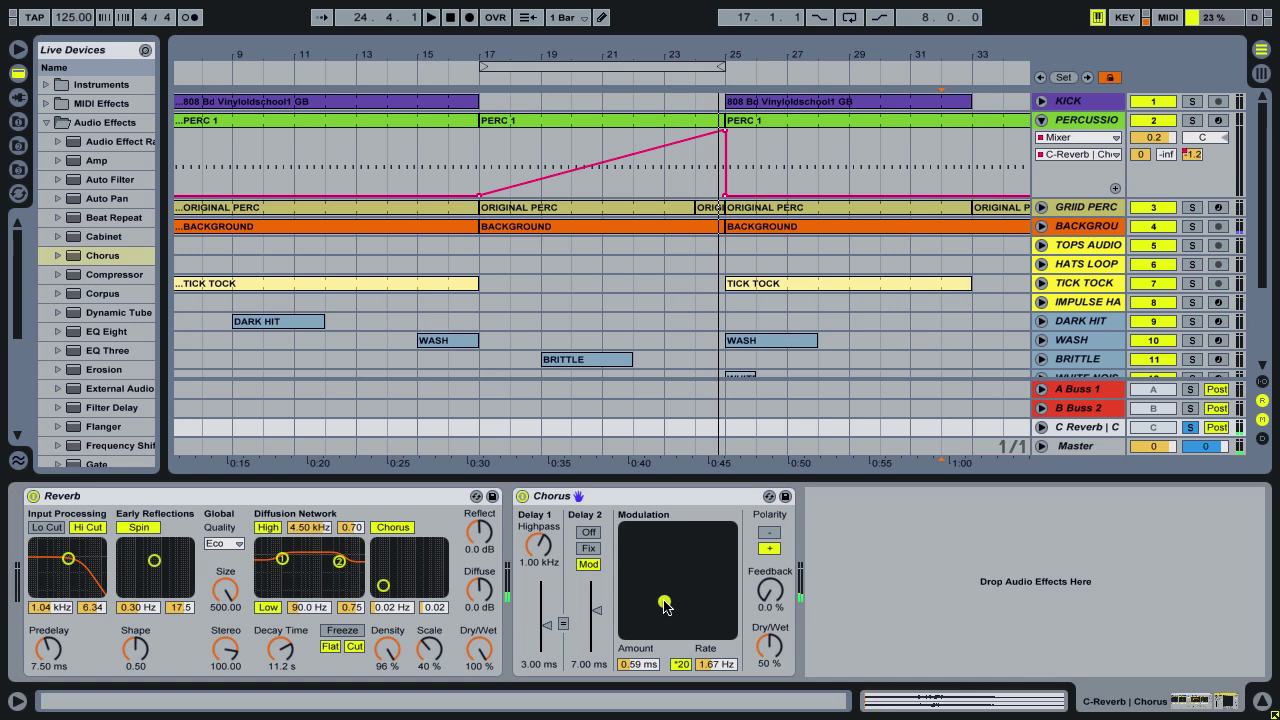
left_click_drag(665, 601, 639, 613)
mouse_move(638, 626)
left_mouse_down()
mouse_move(703, 541)
mouse_move(625, 633)
left_mouse_up()
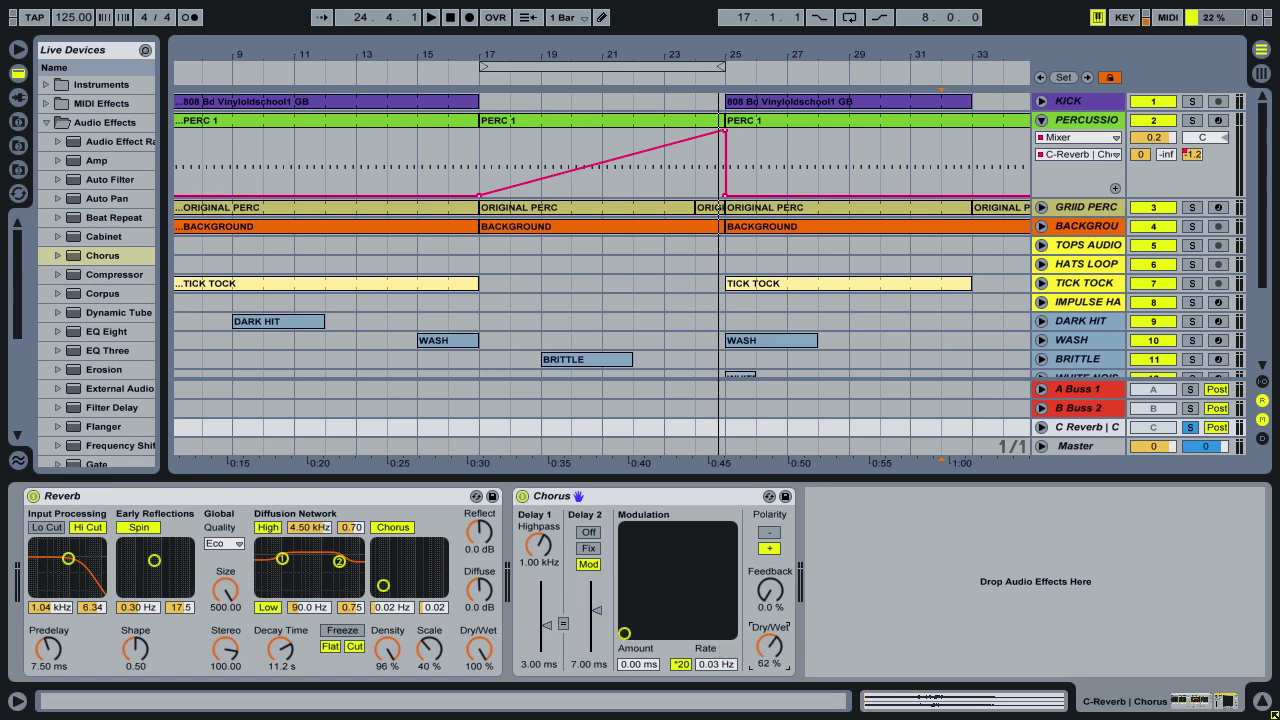
Set the return Chorus Dry/Wet to 100 % and audition from bar 21, moving the modulation and returning it to 0.00 ms and 0.03 Hz.
left_click_drag(769, 646, 769, 620)
key("space")
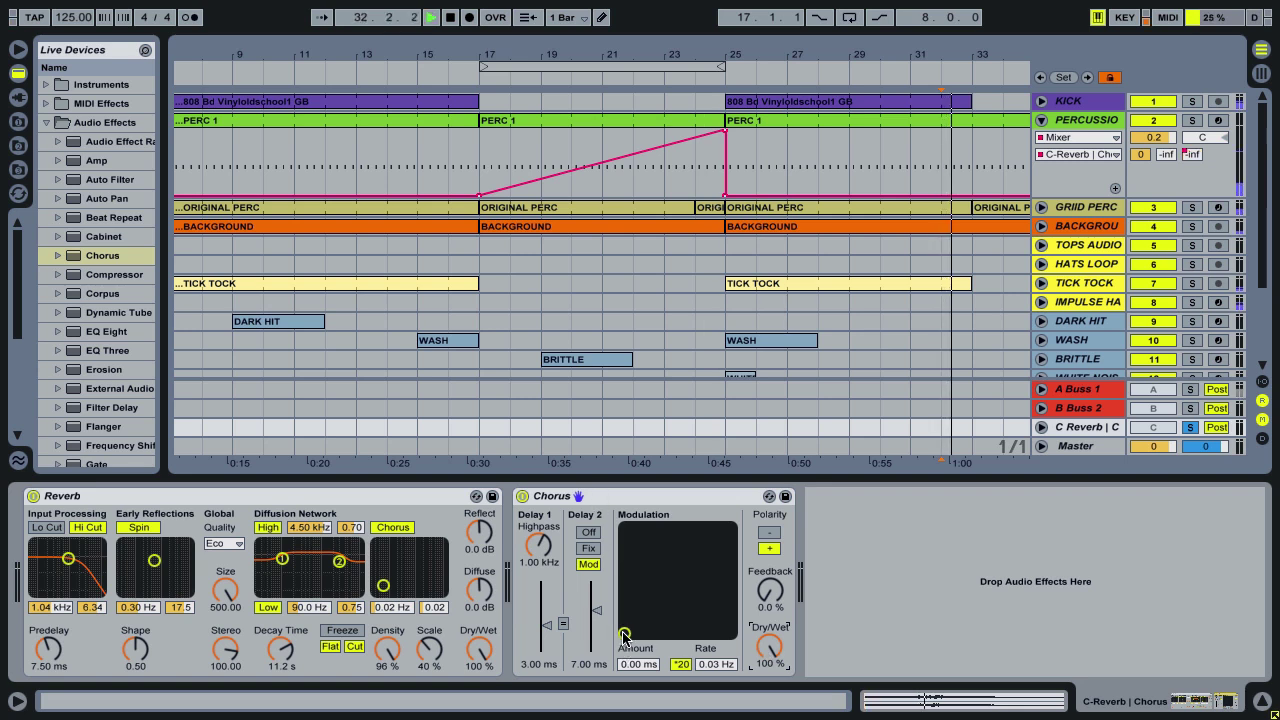
key("space")
left_click(601, 432)
key("space")
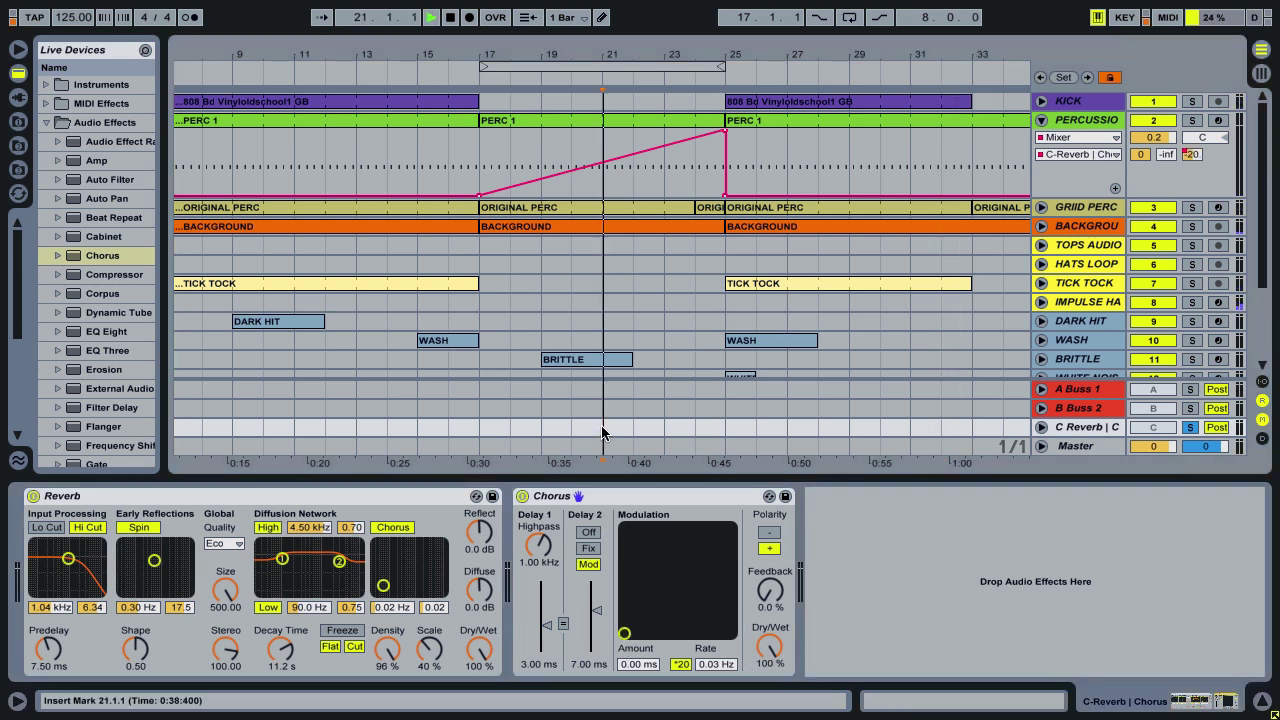
mouse_move(630, 616)
left_mouse_down()
mouse_move(648, 557)
mouse_move(695, 545)
mouse_move(701, 581)
mouse_move(625, 637)
left_mouse_up()
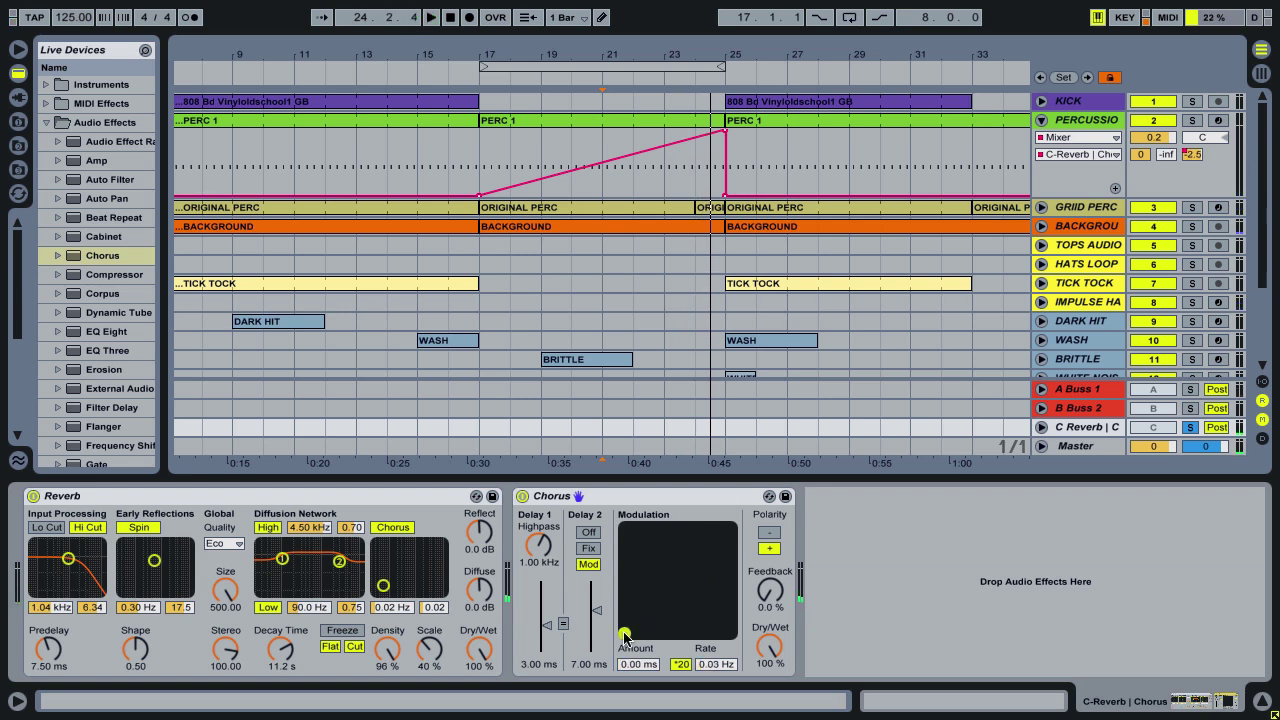
Set the start position to bar 17 and show the Chorus LFO Amount and LFO Rate automation in separate lanes on the C Reverb return.
left_click(478, 431)
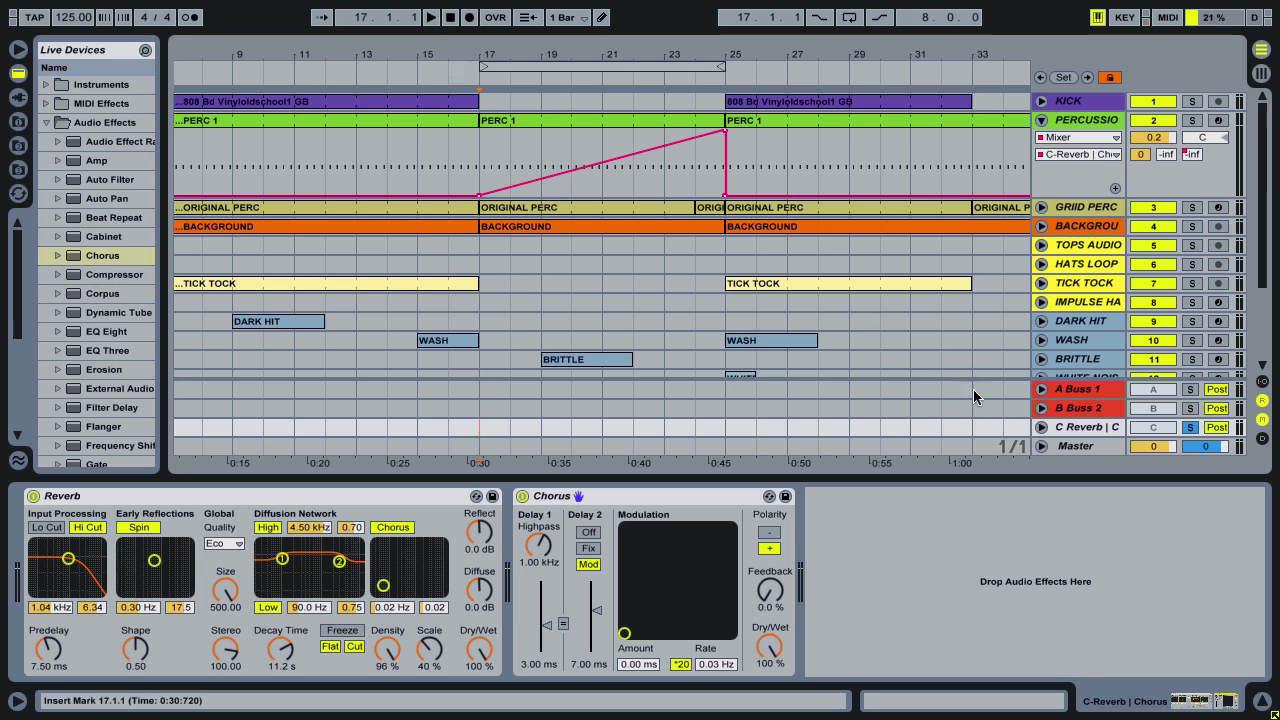
left_click(1041, 427)
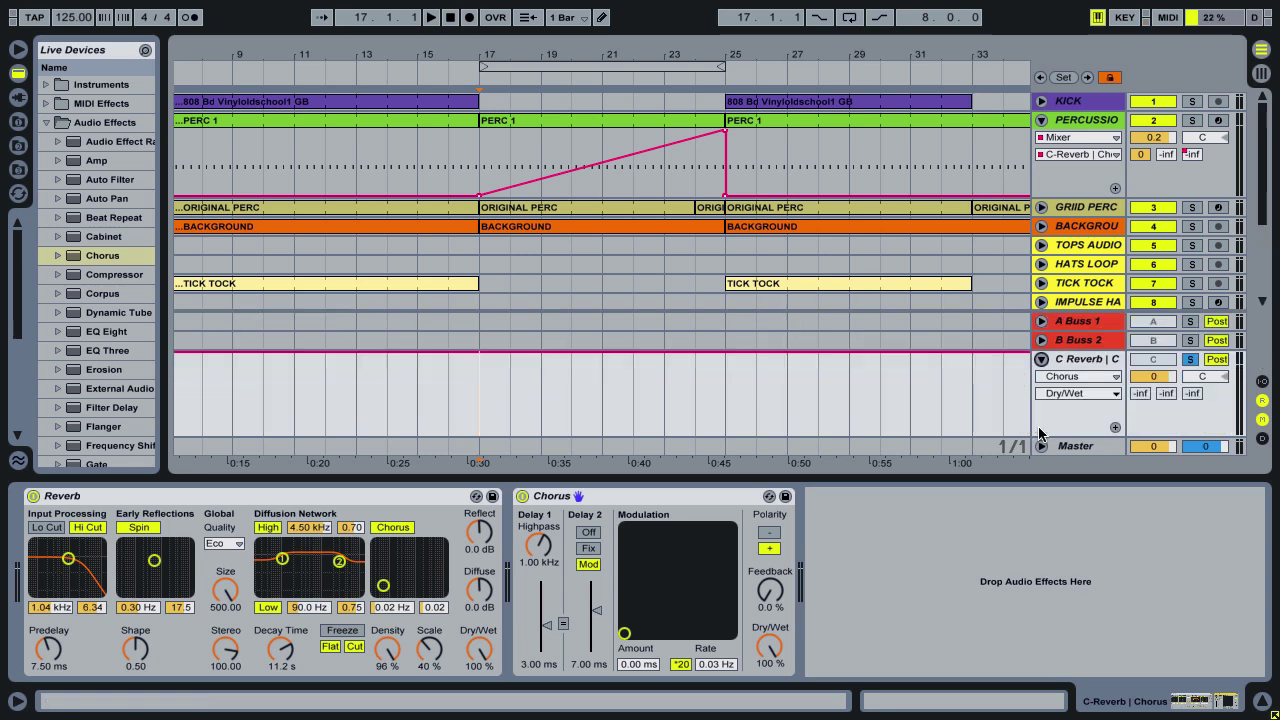
left_click(643, 668)
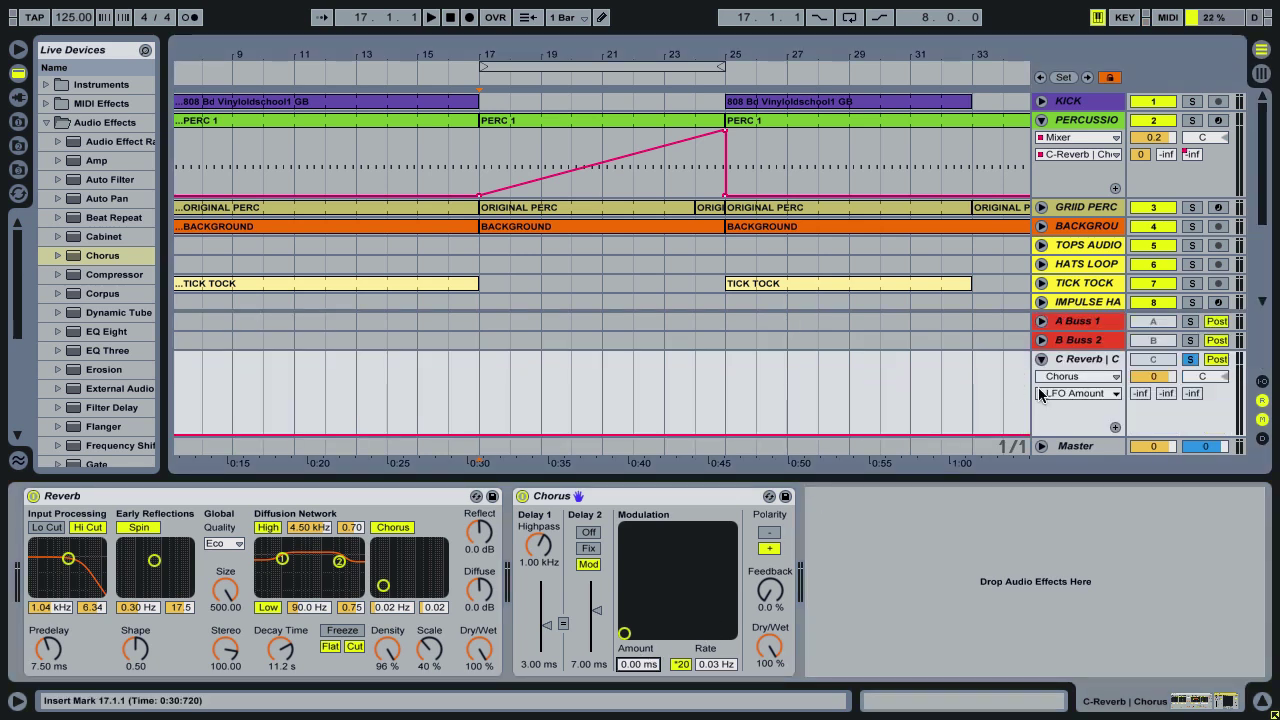
left_click(1115, 428)
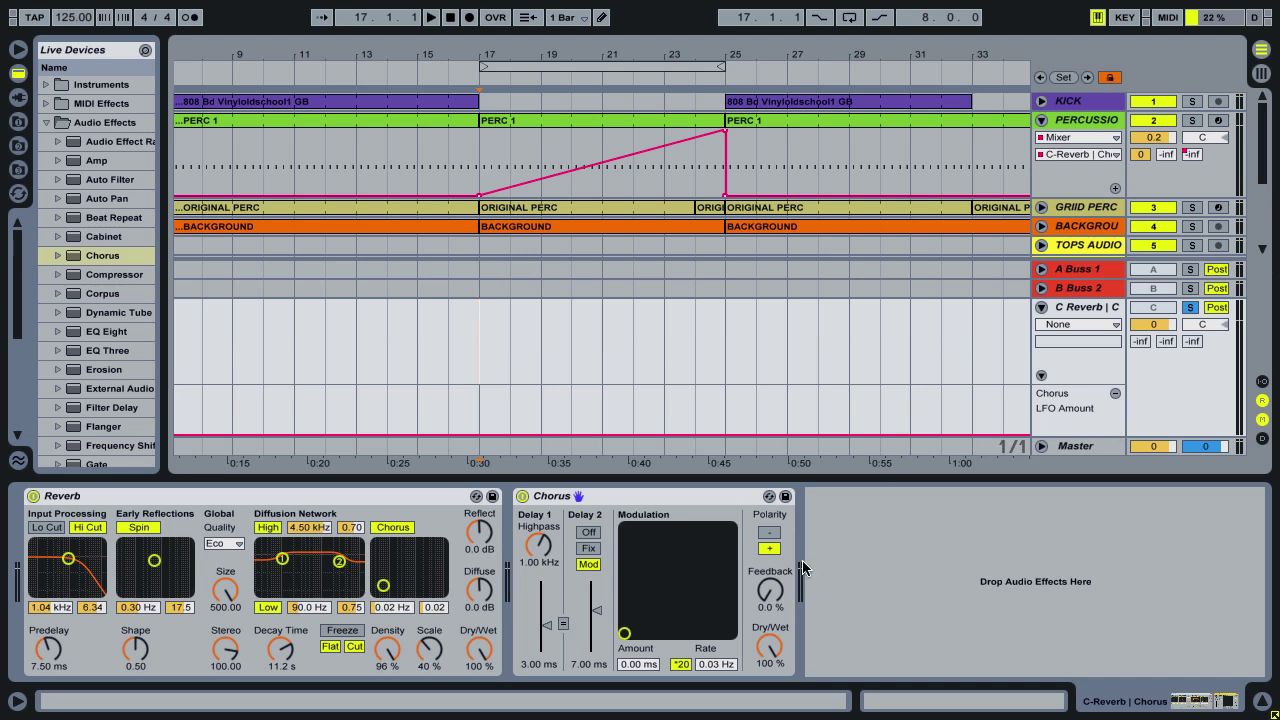
left_click(718, 664)
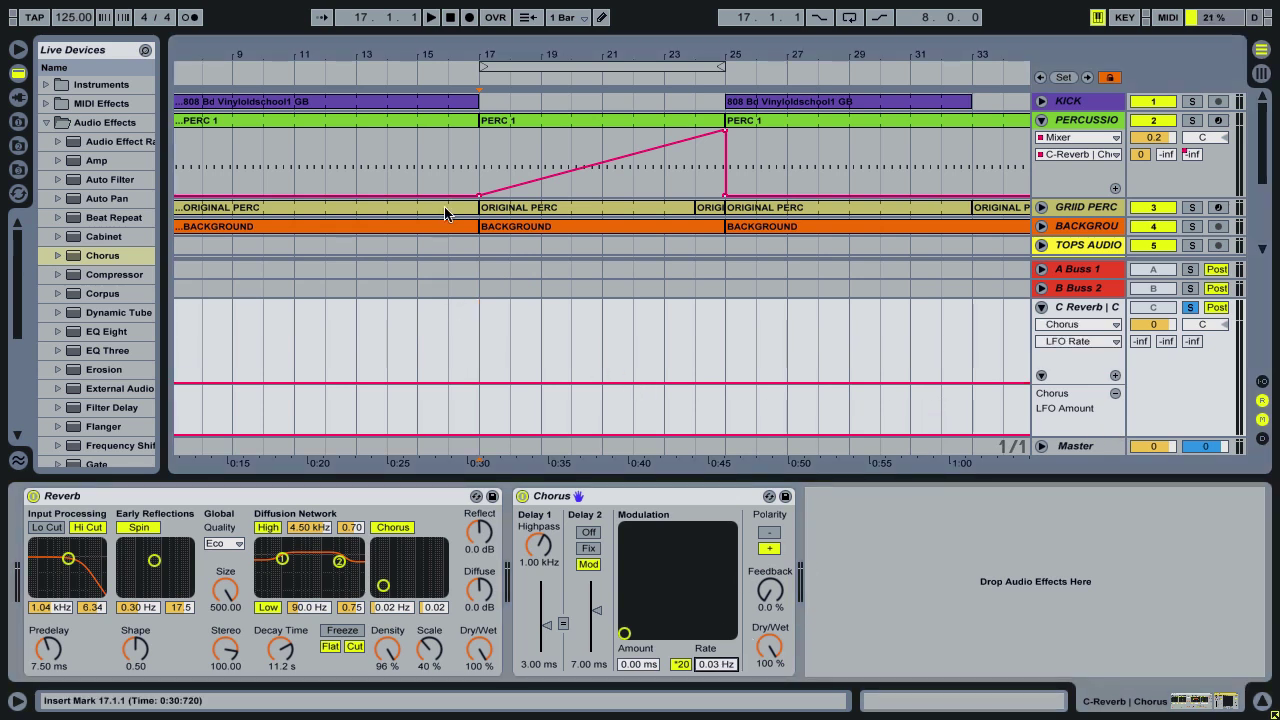
Record Chorus modulation automation from bar 17 with the full mix, sweeping the rate up to 8.31 Hz and bringing the amount back to 0.00 ms.
left_click(394, 76)
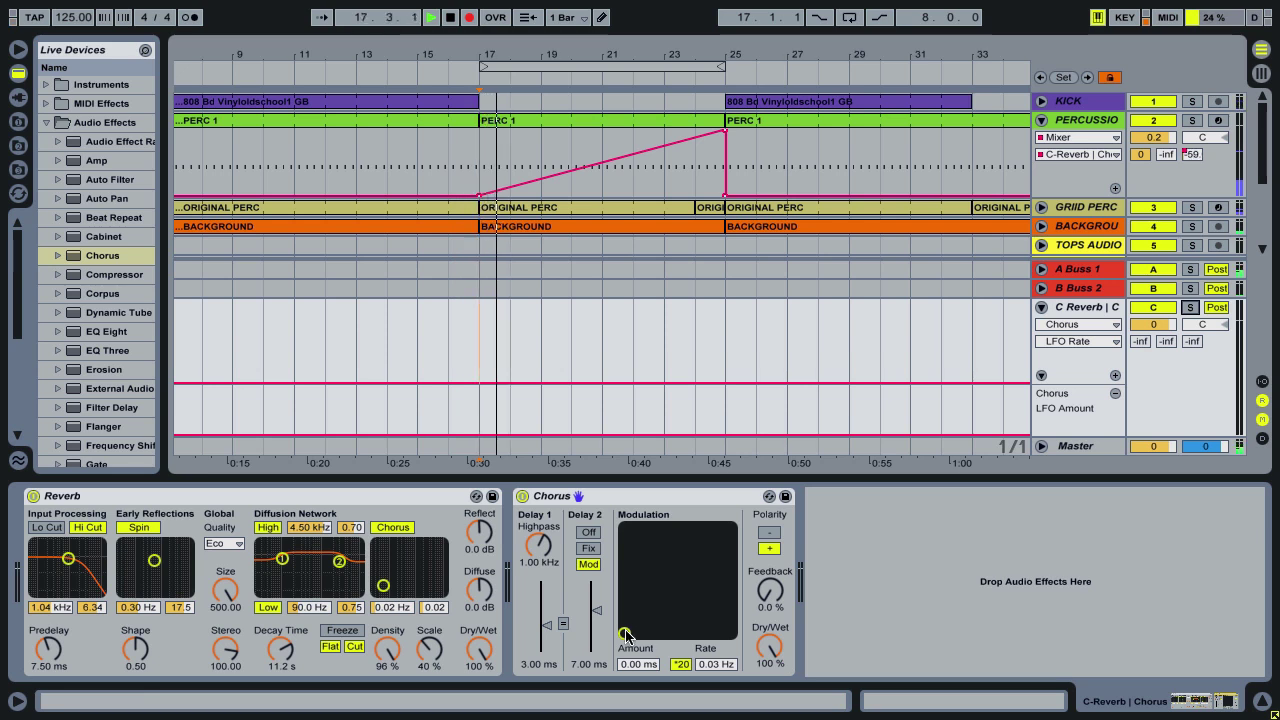
left_click_drag(624, 634, 722, 635)
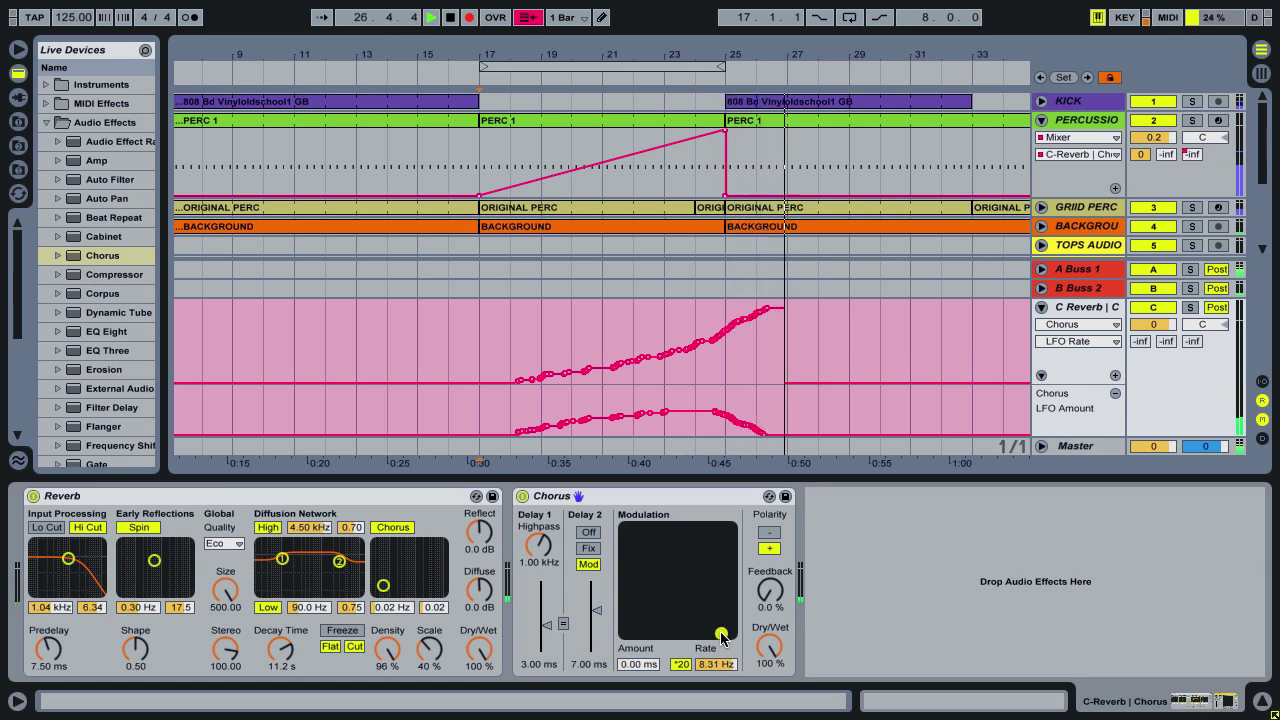
key("space")
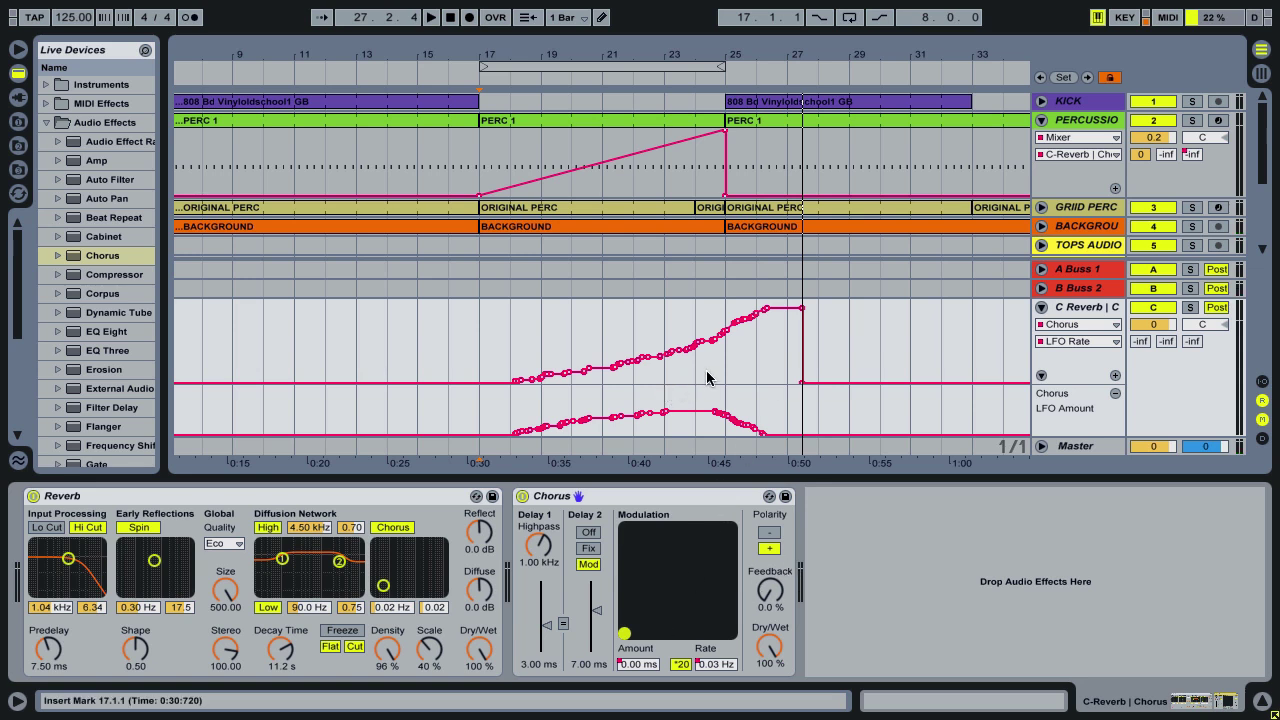
Reshape the LFO Rate automation to fall from bar 25 to 0.03 Hz just after bar 27, and audition it from bar 22.
left_click(704, 666)
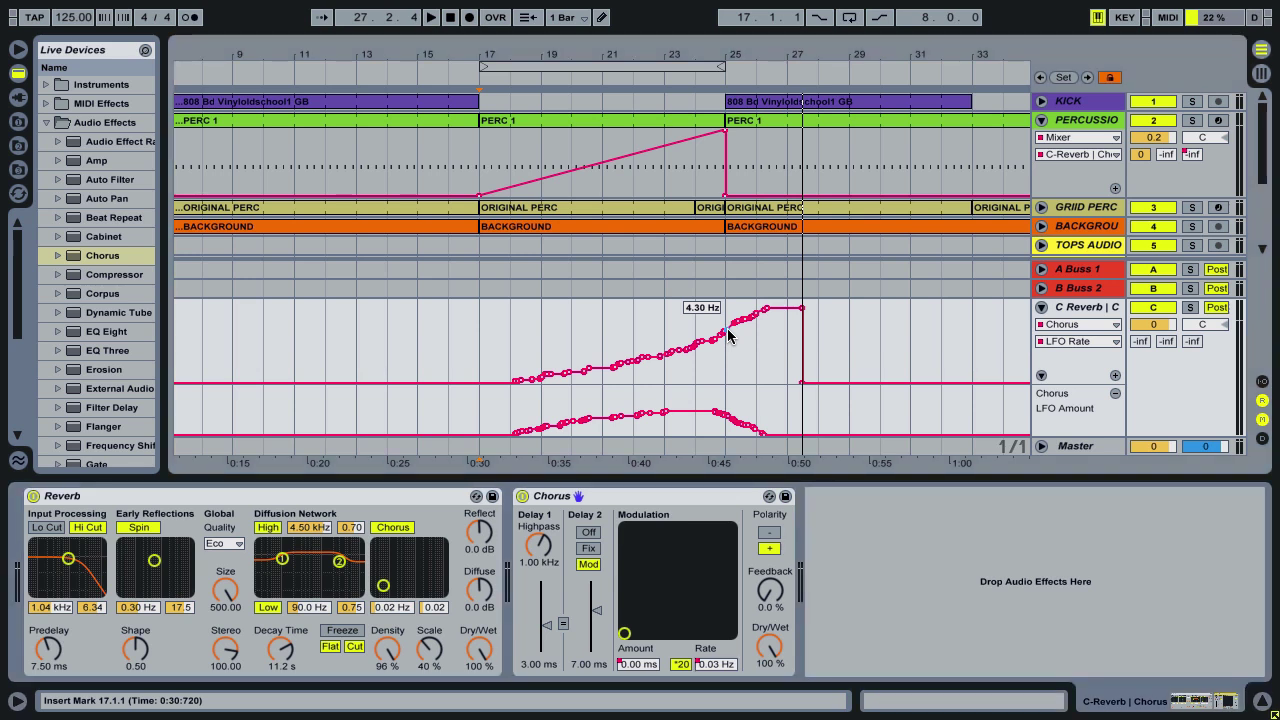
left_click_drag(728, 334, 792, 382)
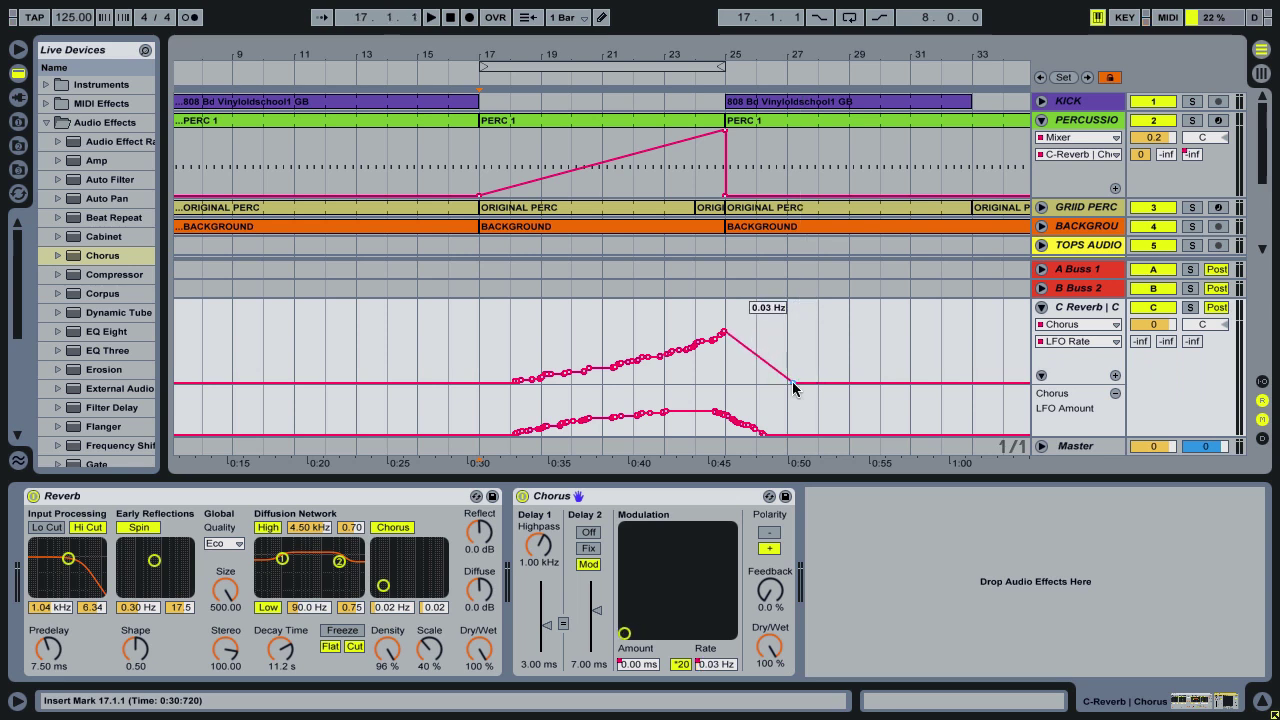
left_click(646, 331)
key("space")
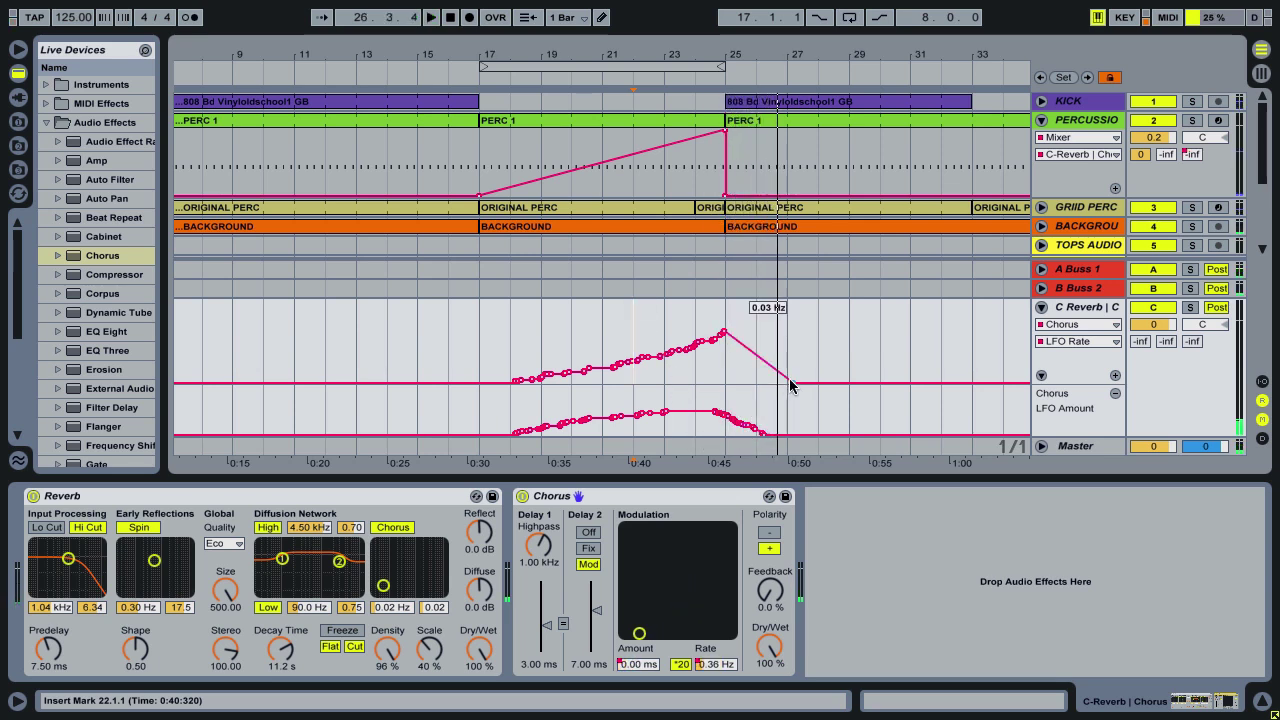
Shorten the LFO Rate fall to end just before bar 26 and lower its peak around bar 25 while auditioning from bar 22.
left_click_drag(790, 385, 748, 383)
key("space")
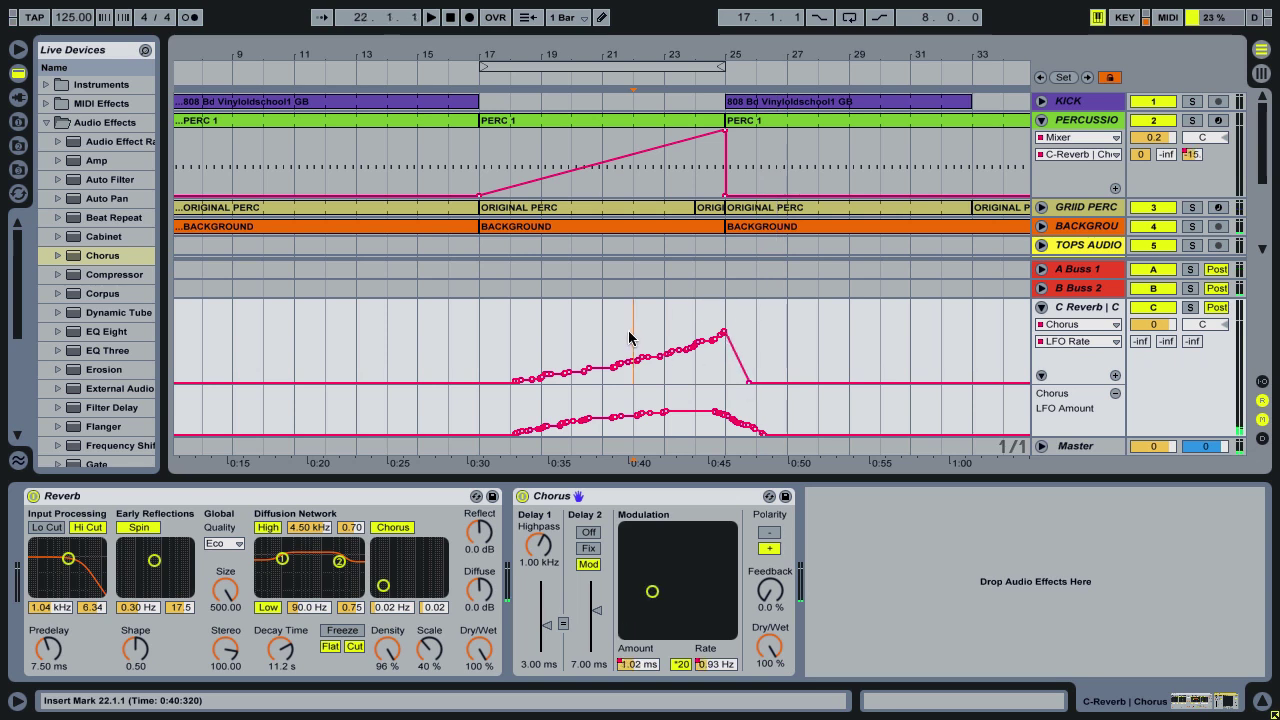
key("space")
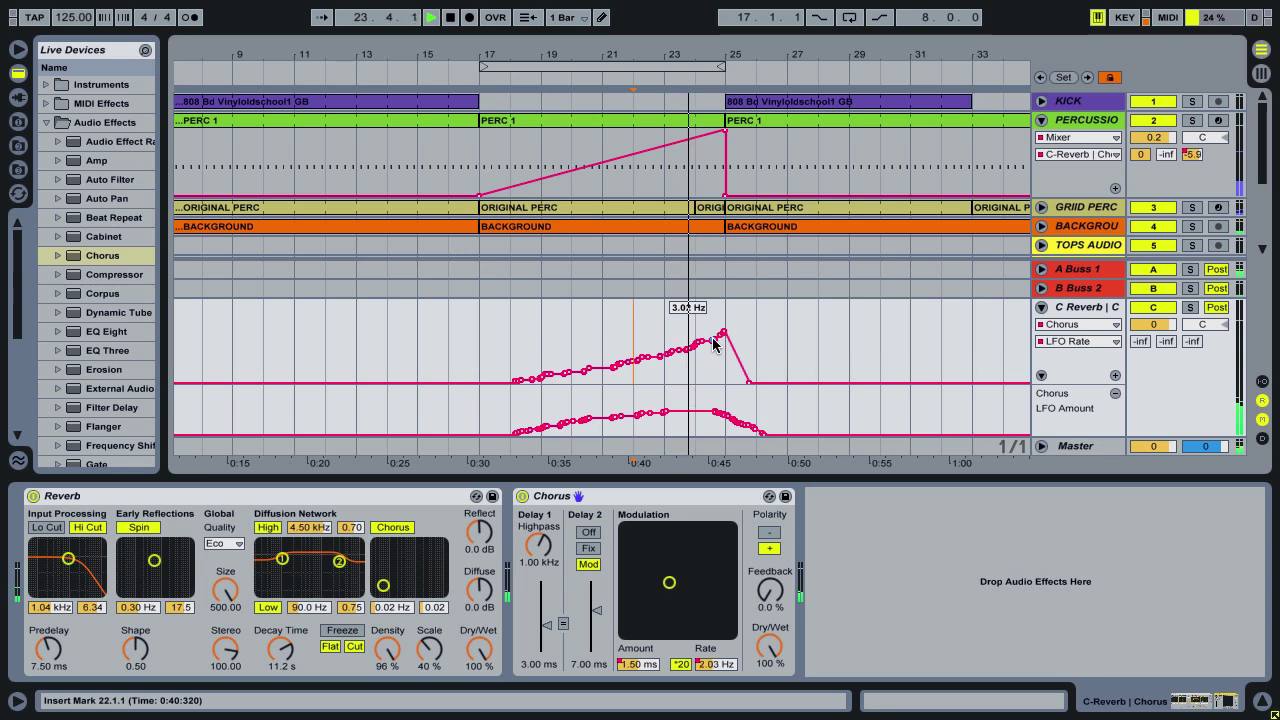
left_click_drag(721, 336, 730, 349)
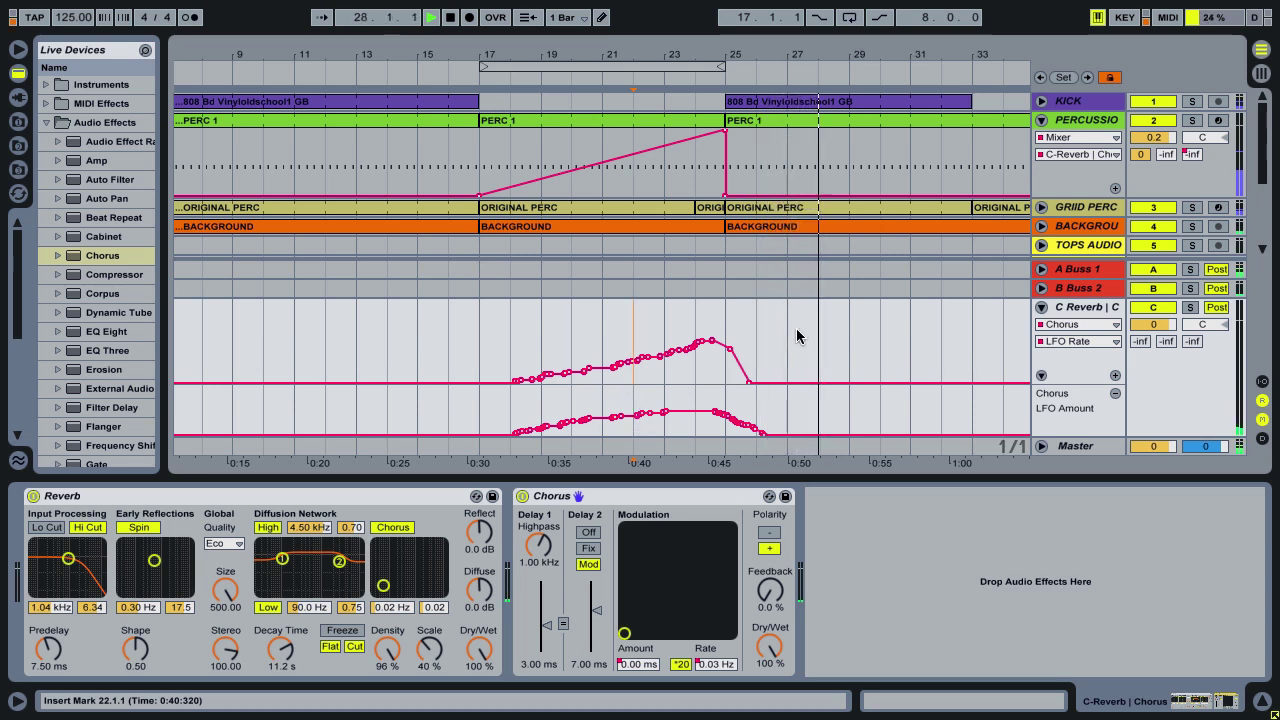
key("space")
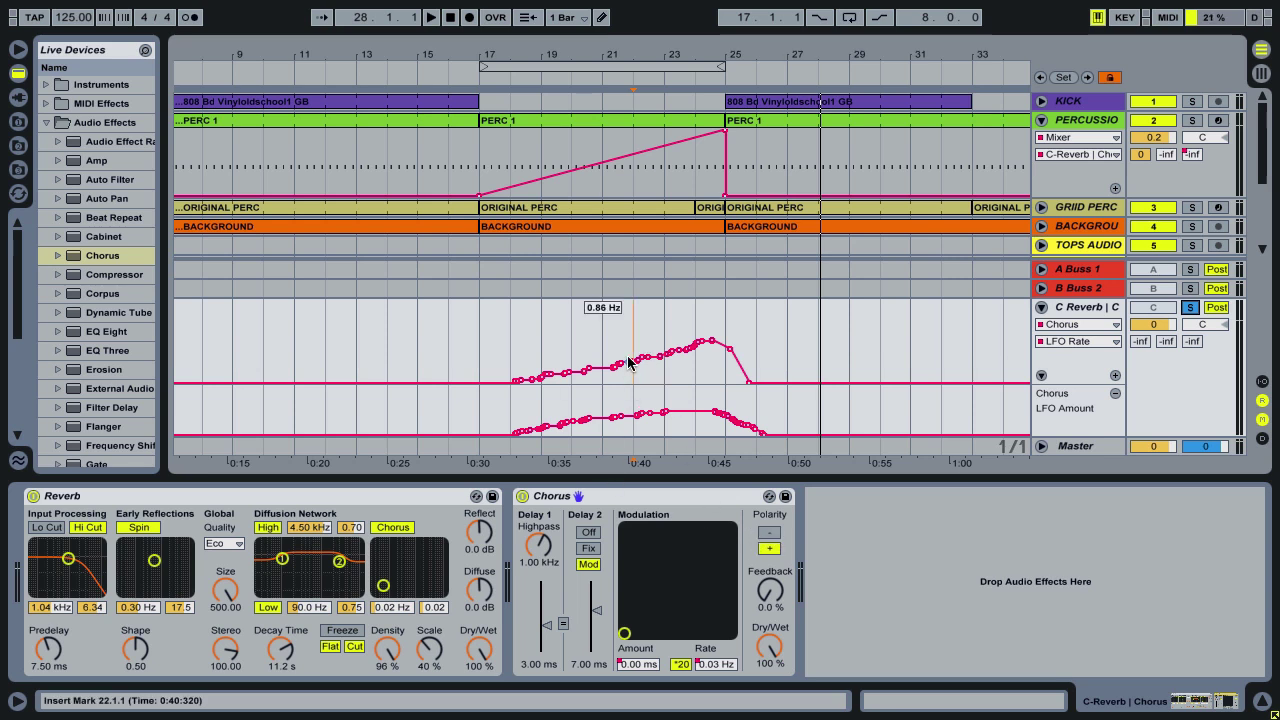
Audition the soloed C Reverb return from bar 22, switching the Chorus polarity to negative and back to positive.
key("space")
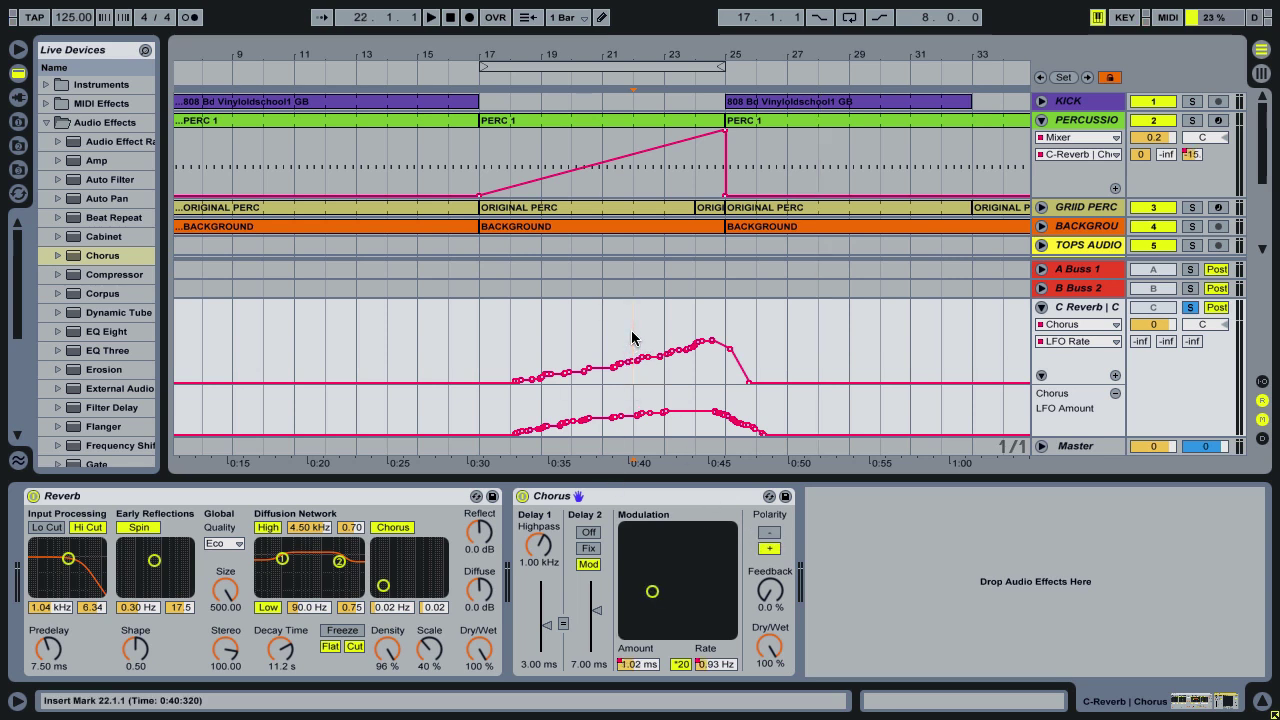
key("space")
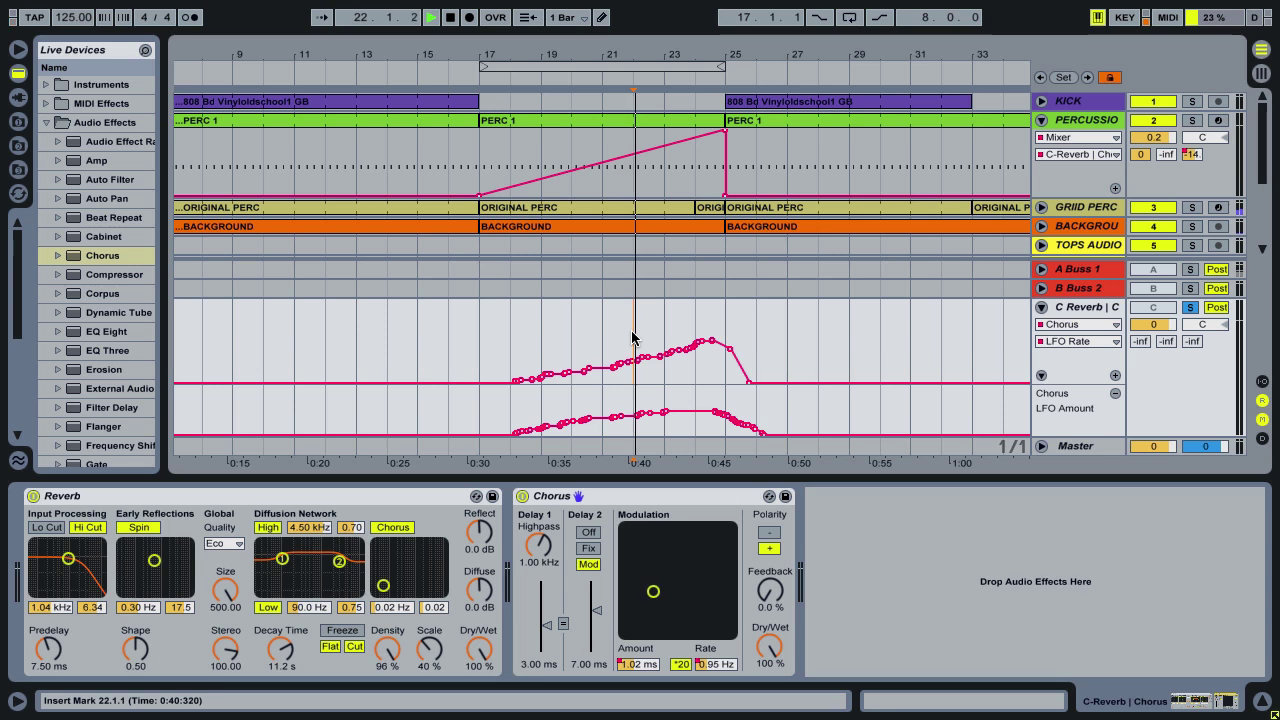
left_click(769, 535)
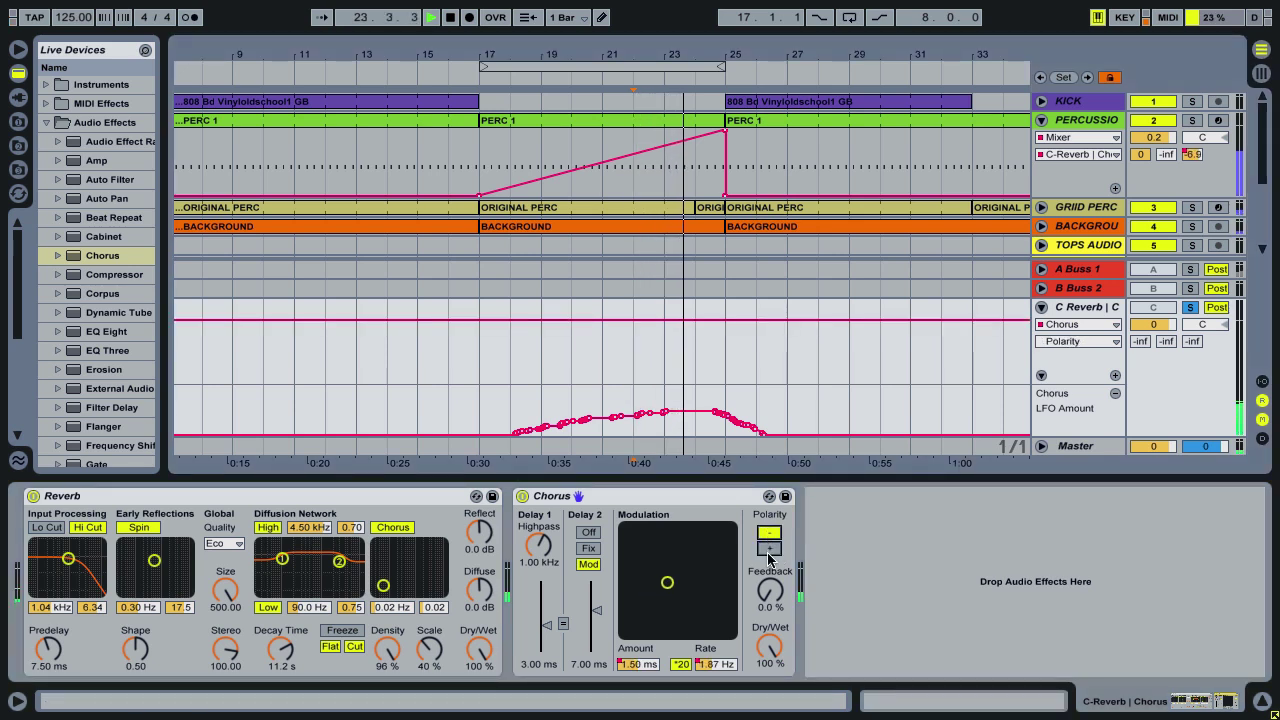
left_click(769, 550)
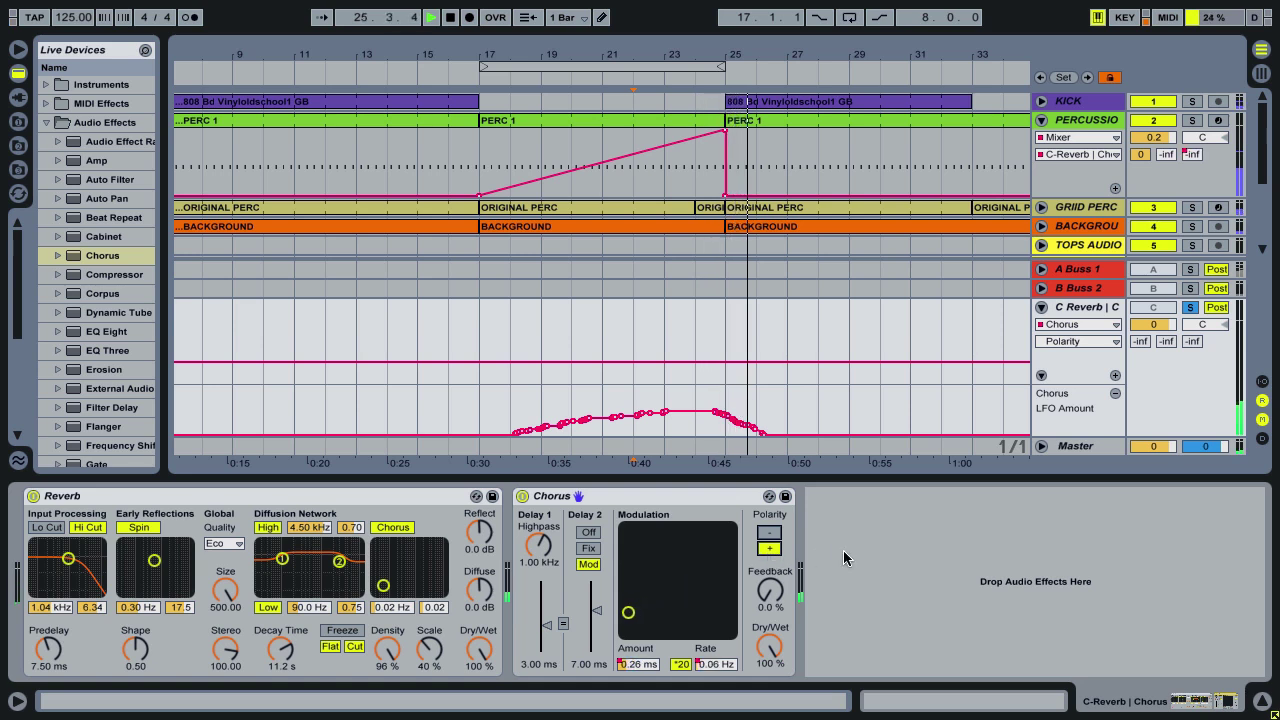
key("space")
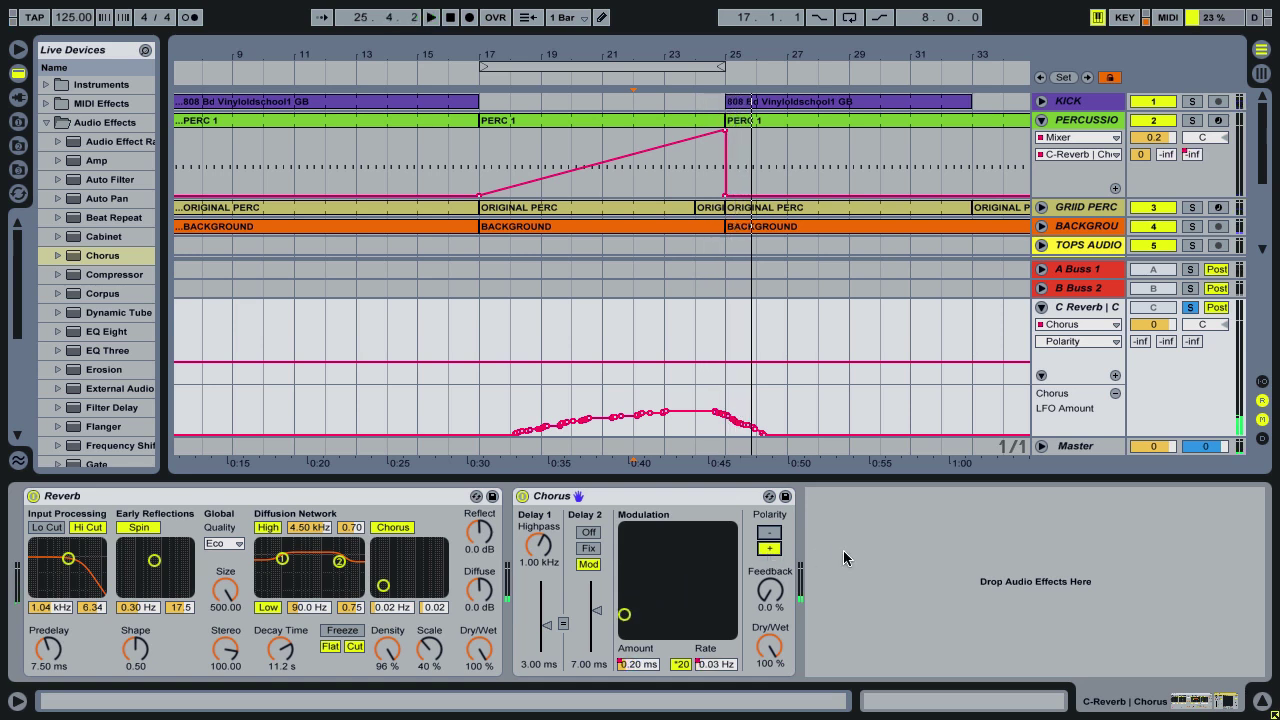